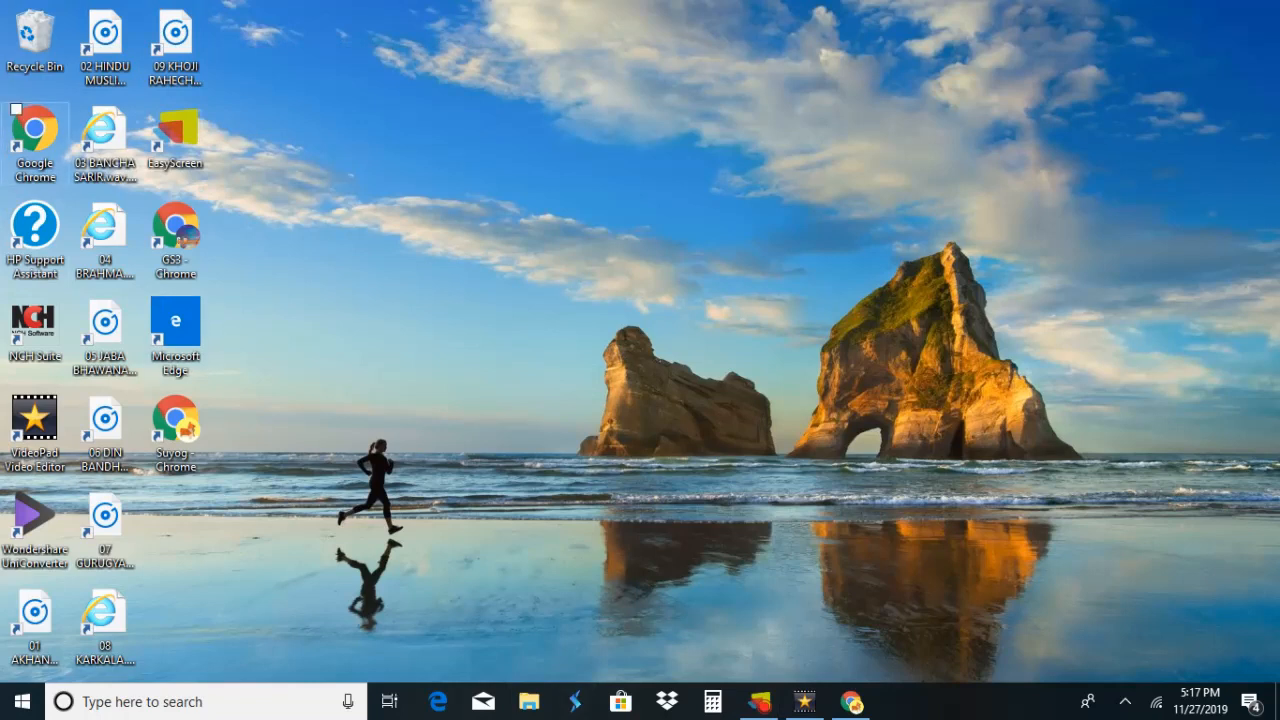
Open Google Chrome maximized, search for "panzoid intro" and open the Panzoid website
double_click(35, 130)
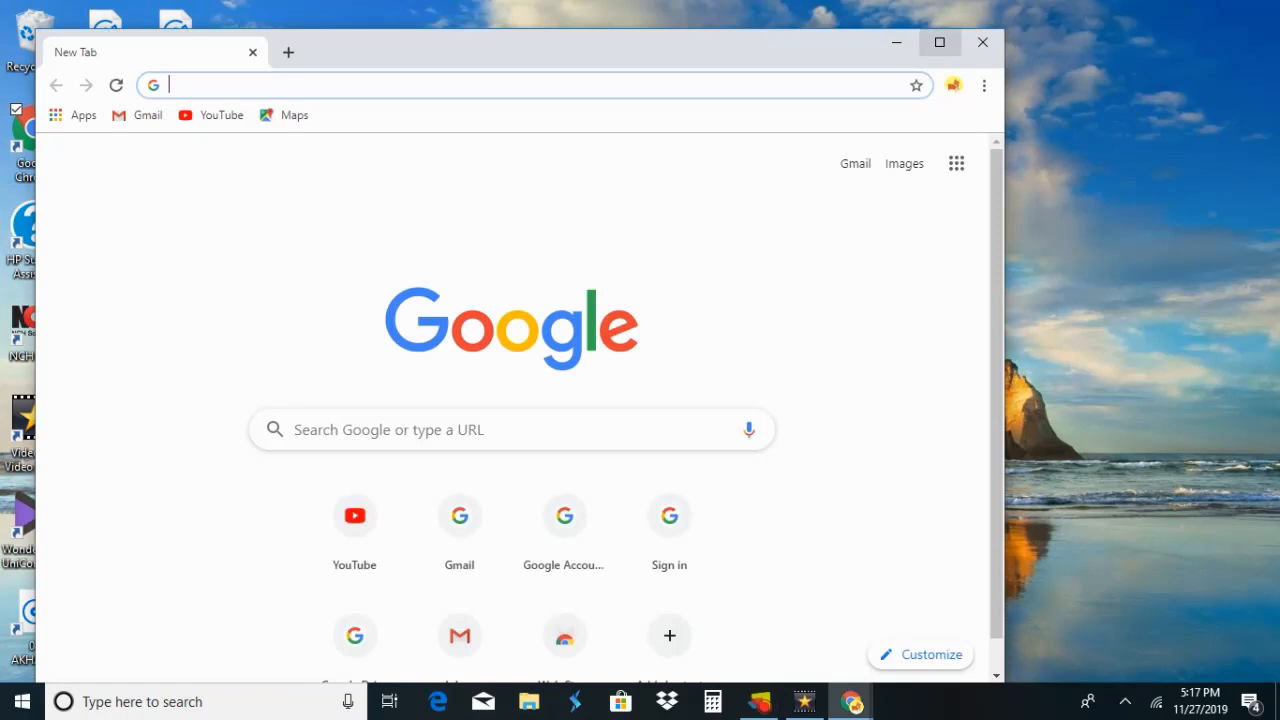
click(912, 31)
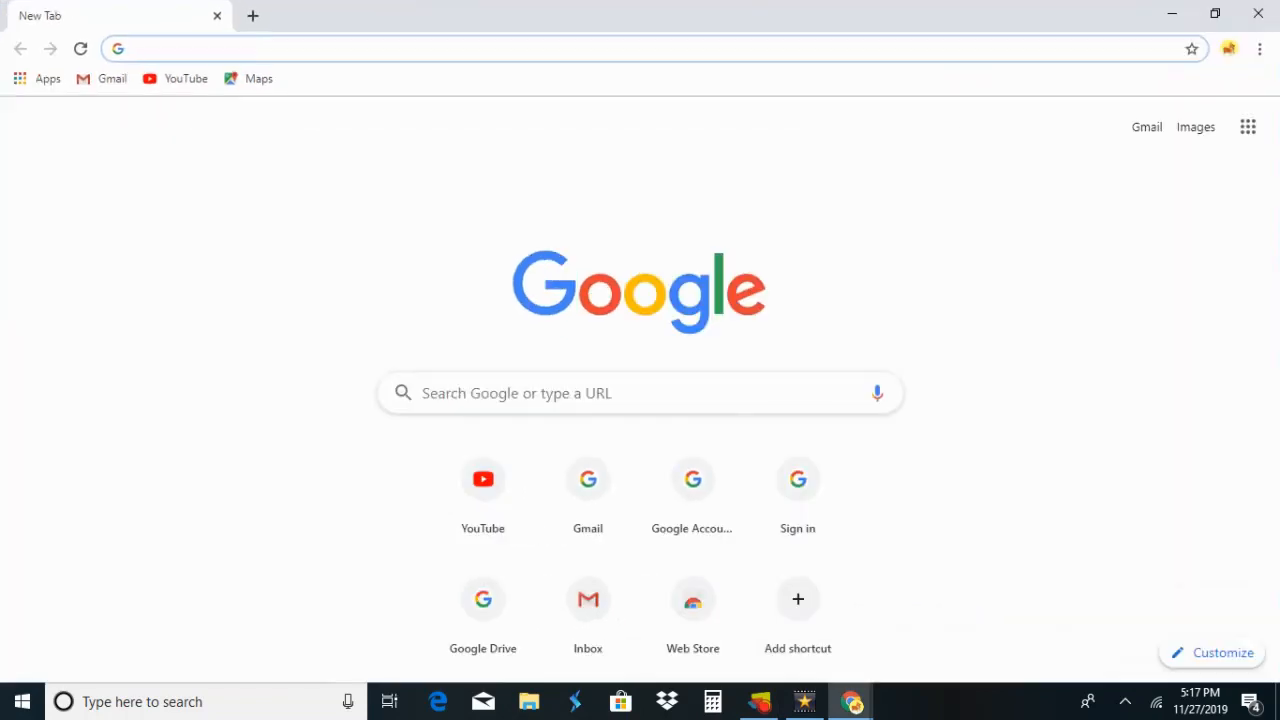
text(pan)
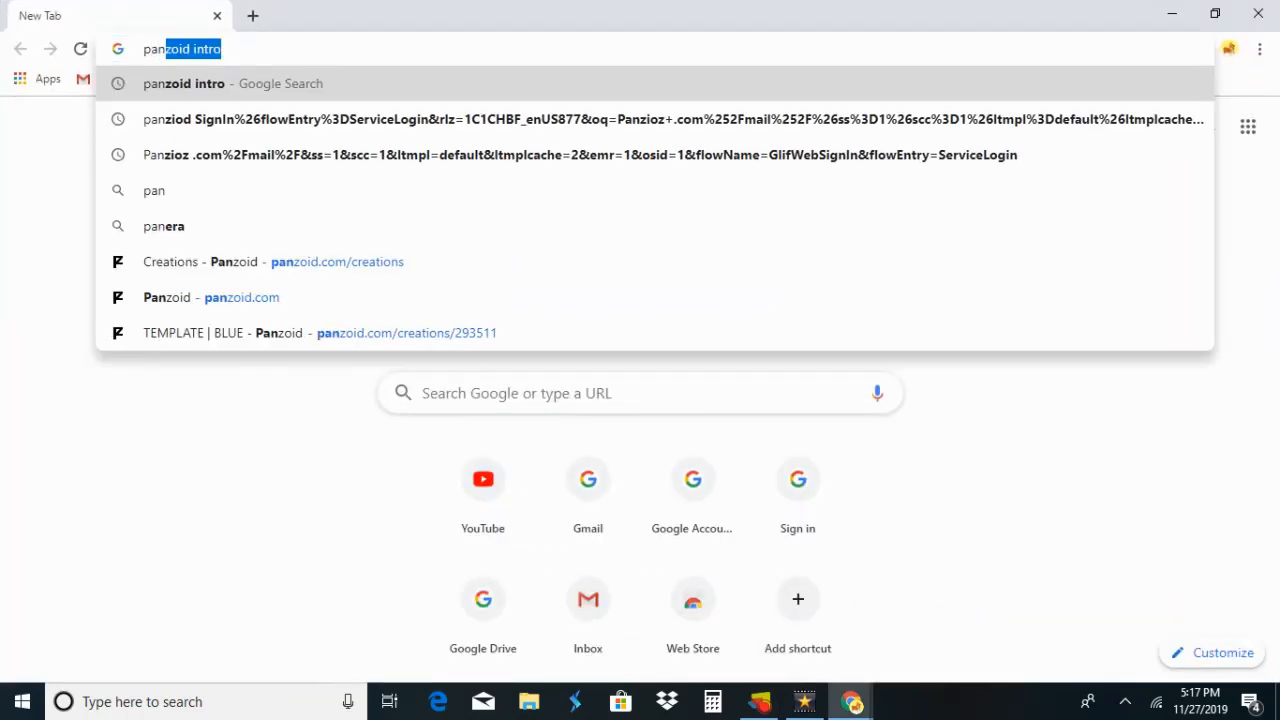
text(zoid)
key(Return)
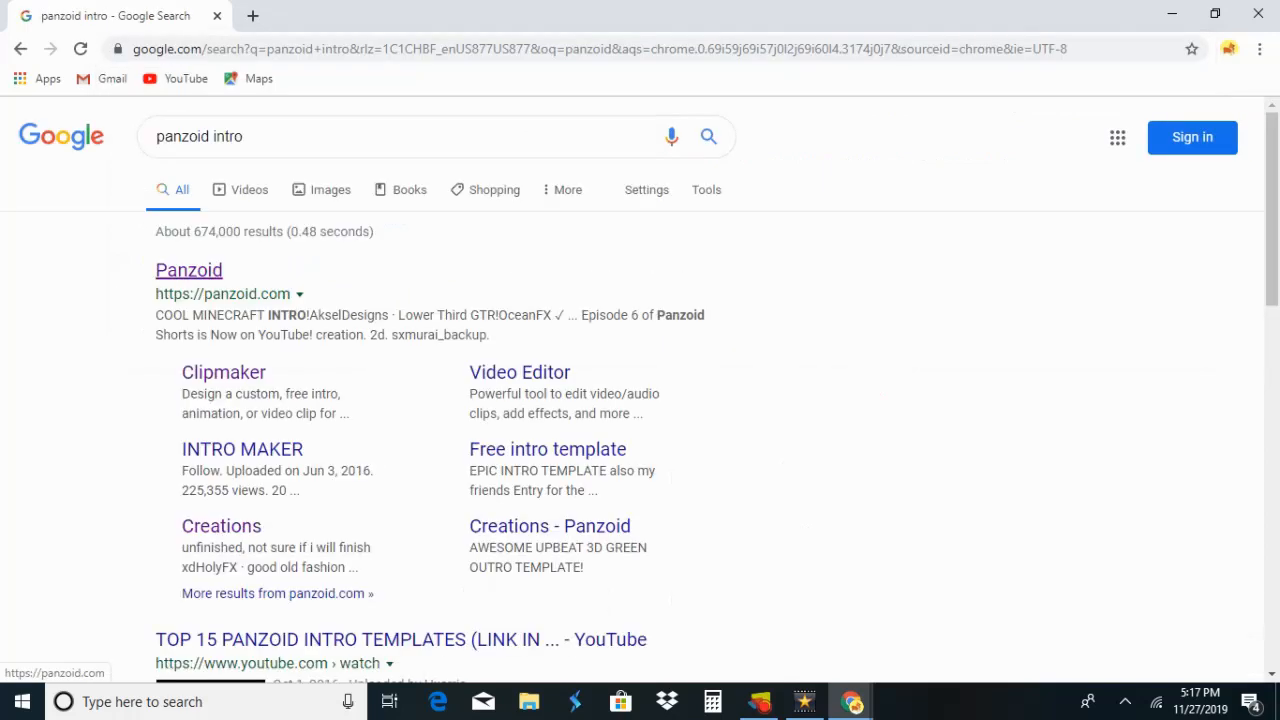
click(189, 312)
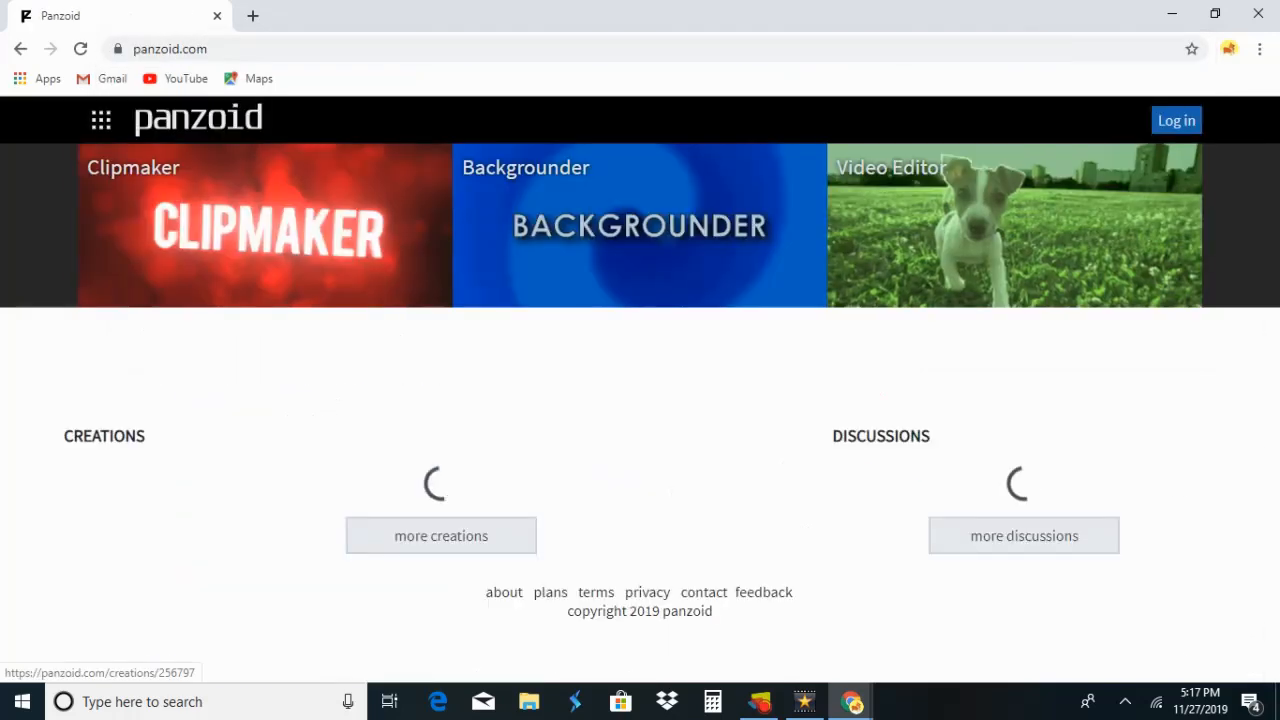
Browse the Panzoid creations and open the "INTRO BLACK NEW #5" template in Clipmaker
scroll(370, 682, down, 4)
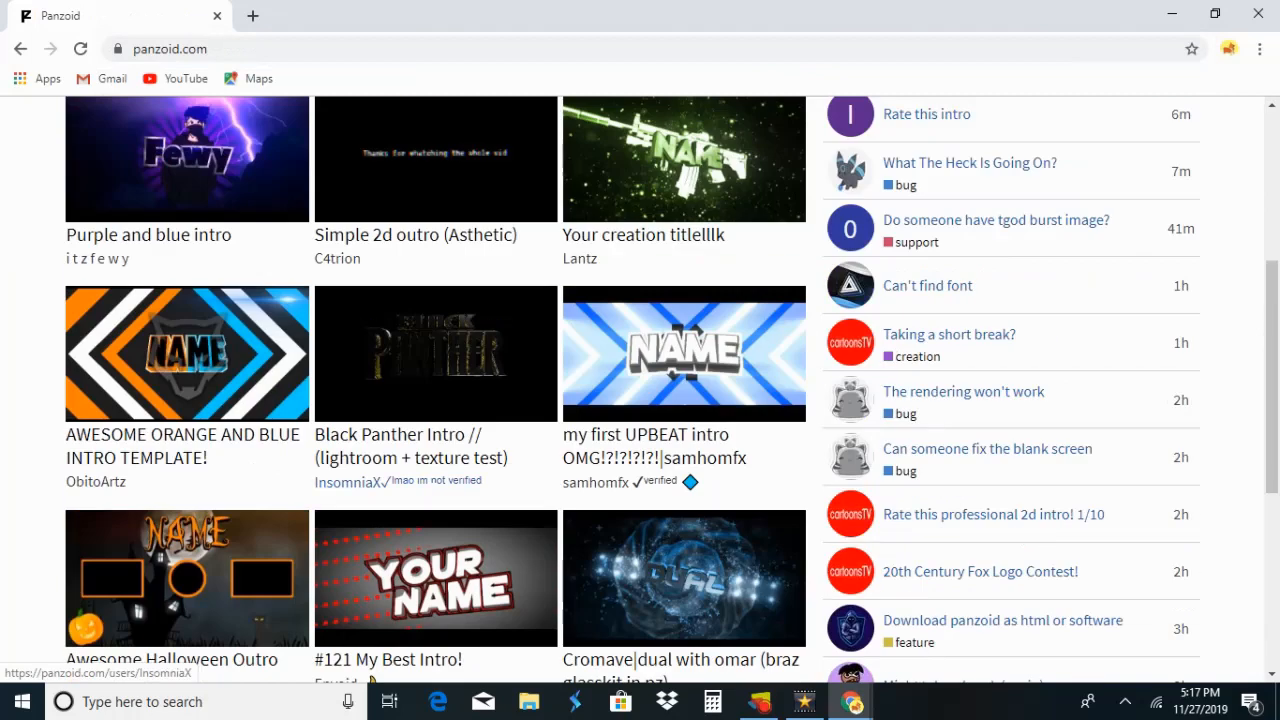
scroll(400, 482, down, 3)
click(400, 482)
scroll(640, 390, down, 6)
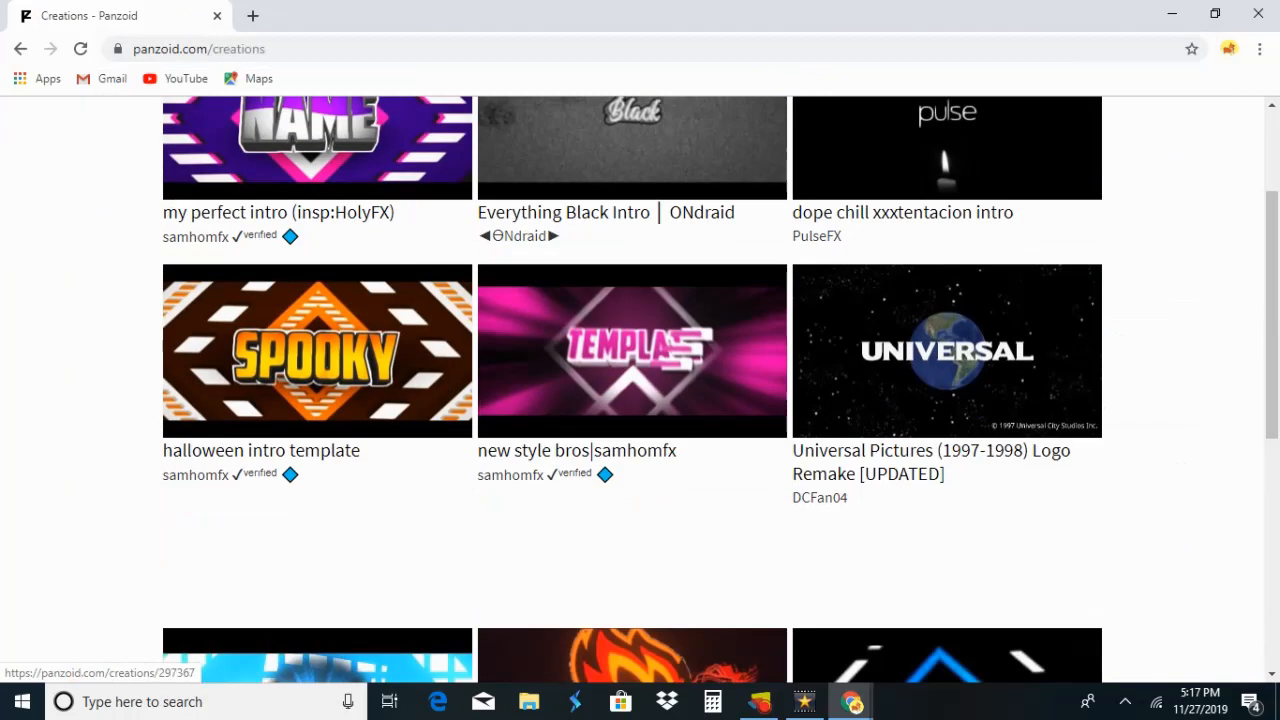
scroll(640, 390, down, 2)
scroll(640, 390, up, 3)
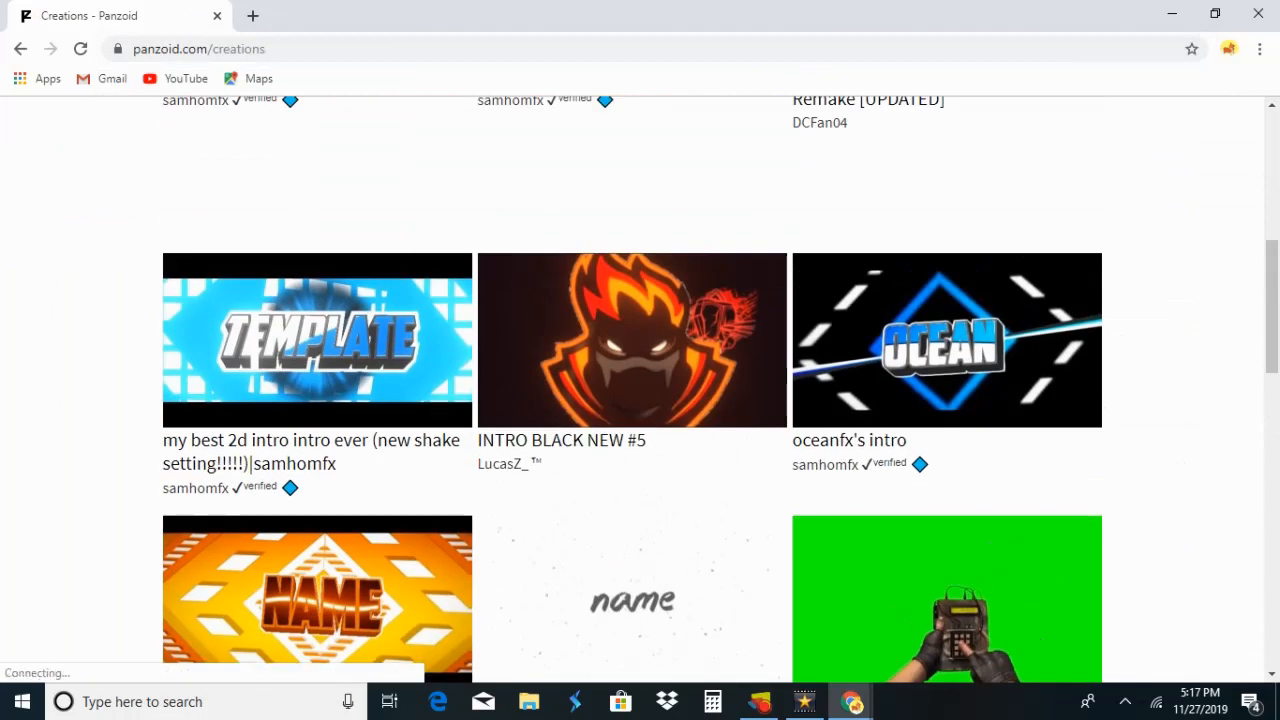
click(632, 340)
click(223, 343)
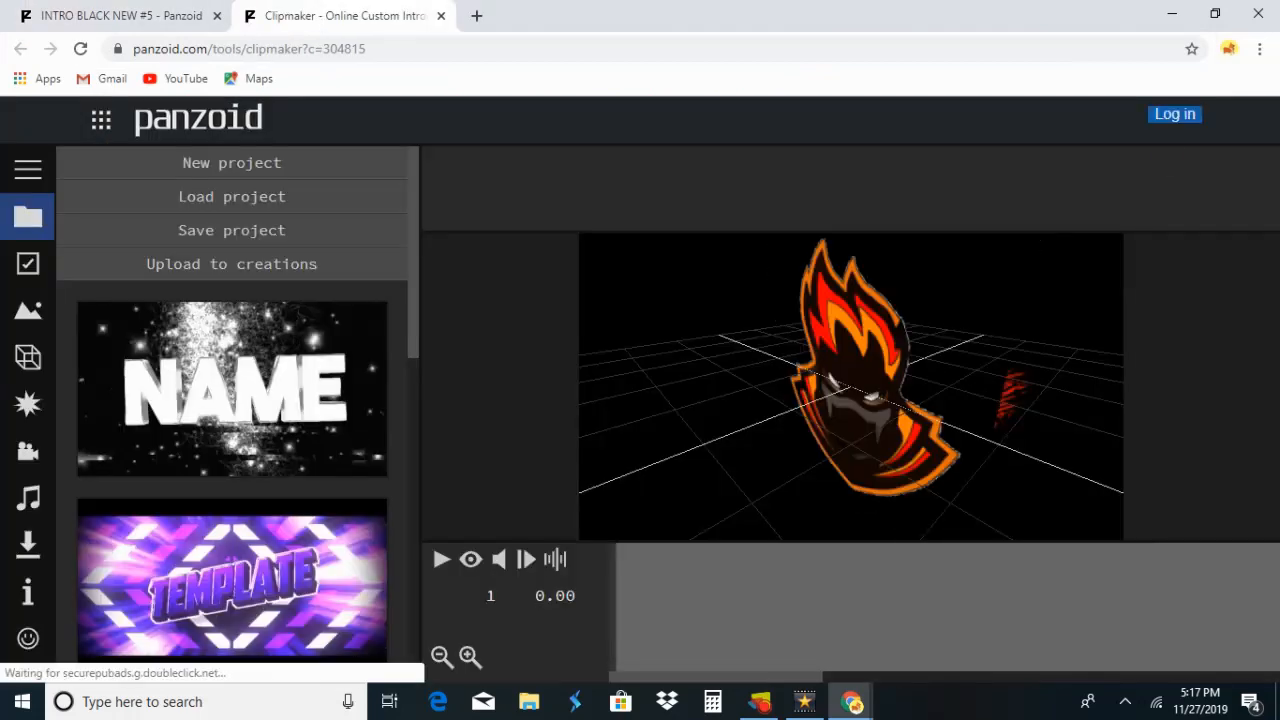
Turn on the render preview and play back the flame-headed mask intro
click(470, 559)
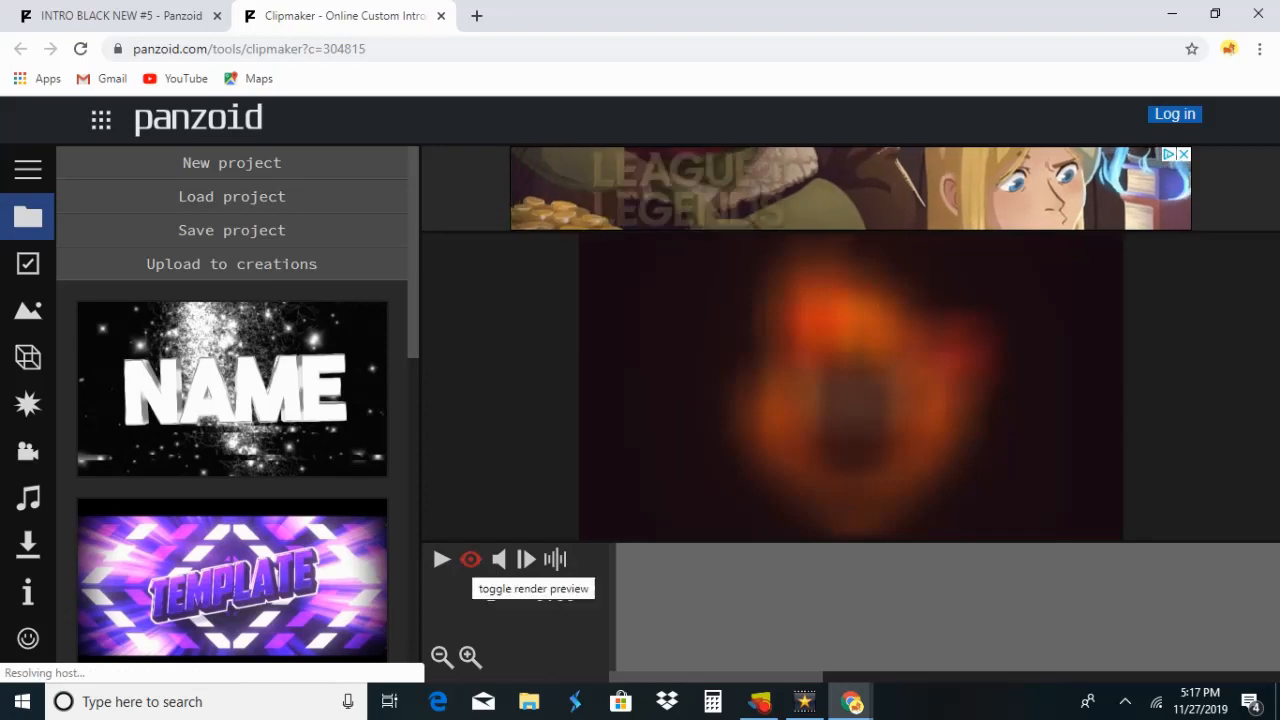
key(space)
key(space)
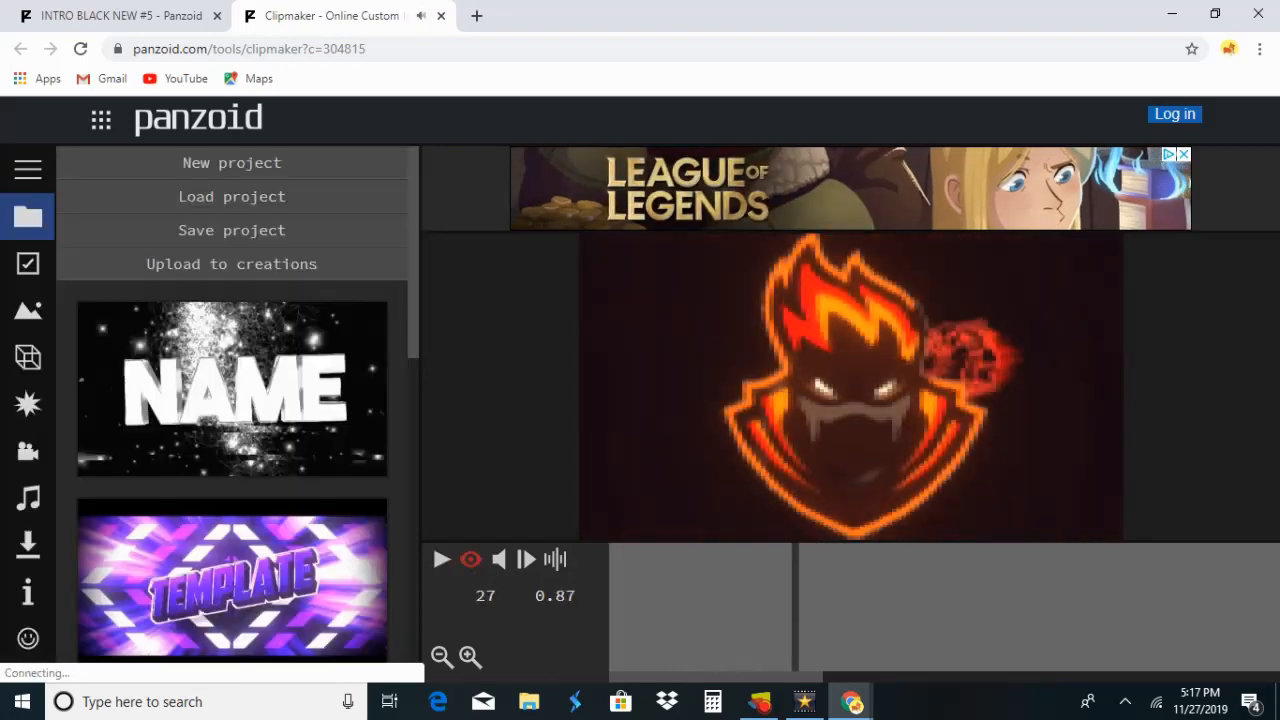
key(space)
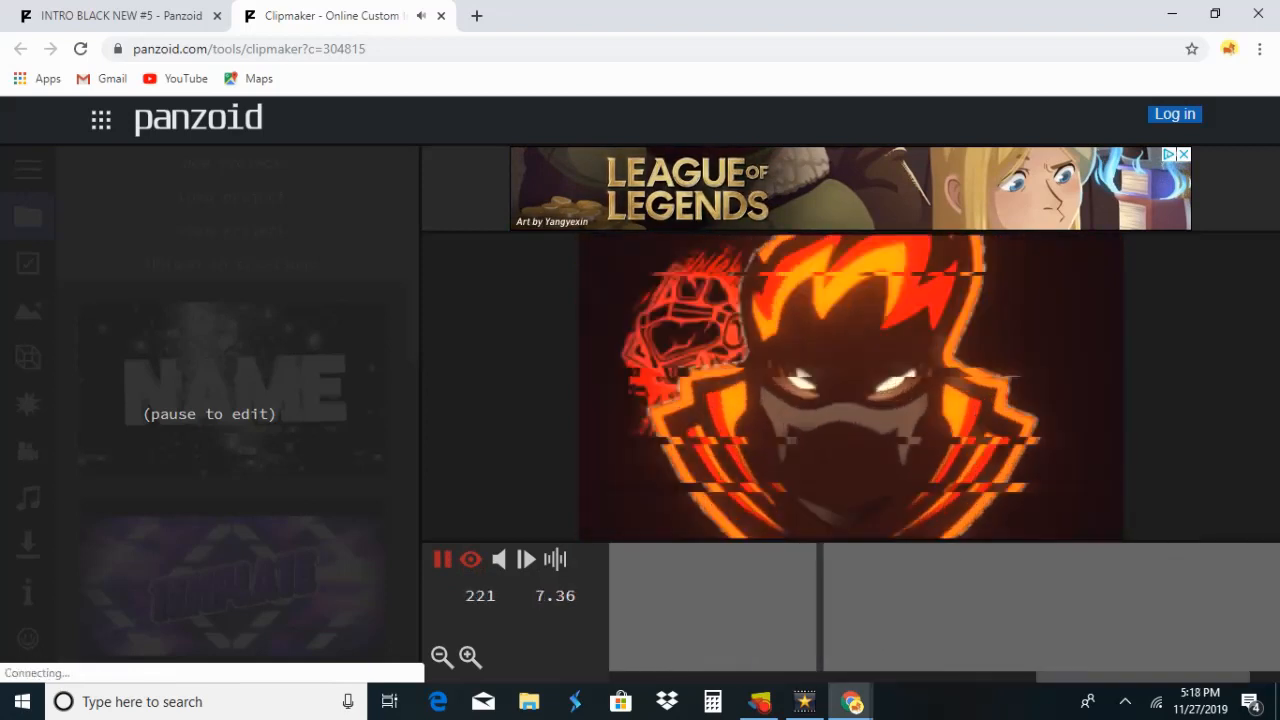
key(space)
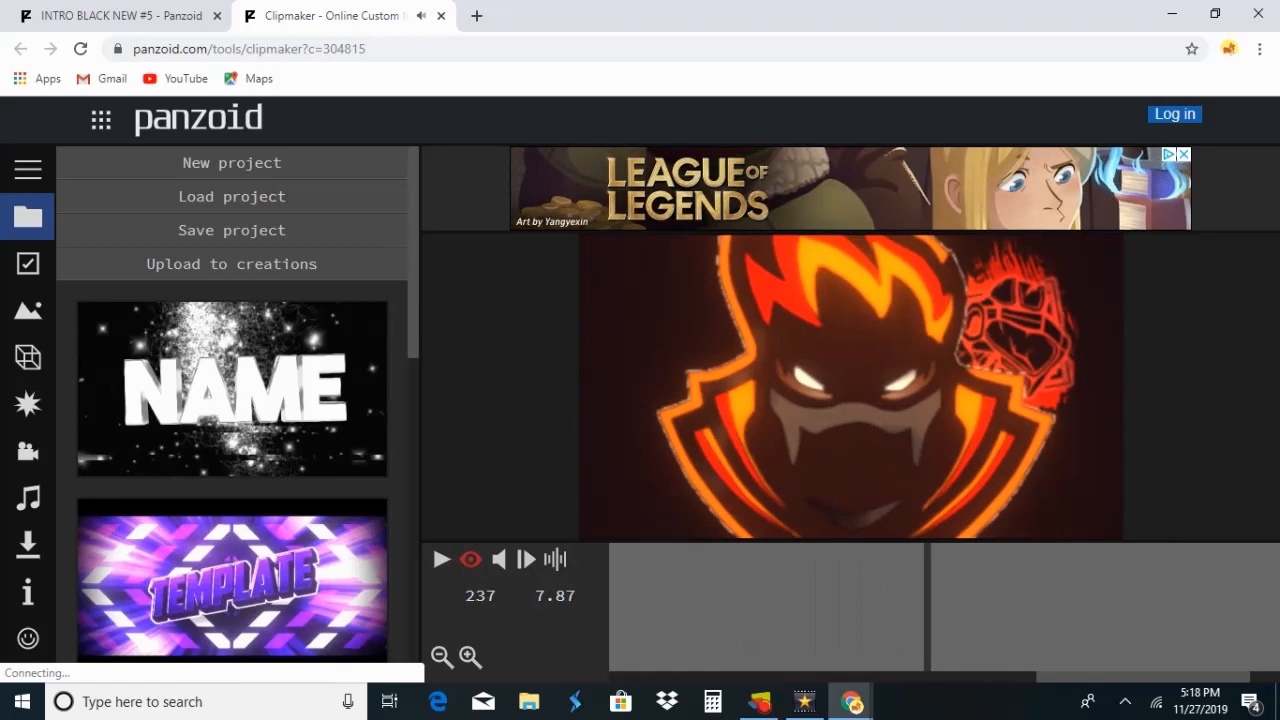
Load the black-and-white "NAME" particle template from the project gallery and play its rendered preview
scroll(232, 405, down, 3)
scroll(232, 405, up, 3)
scroll(232, 405, down, 6)
scroll(232, 405, up, 5)
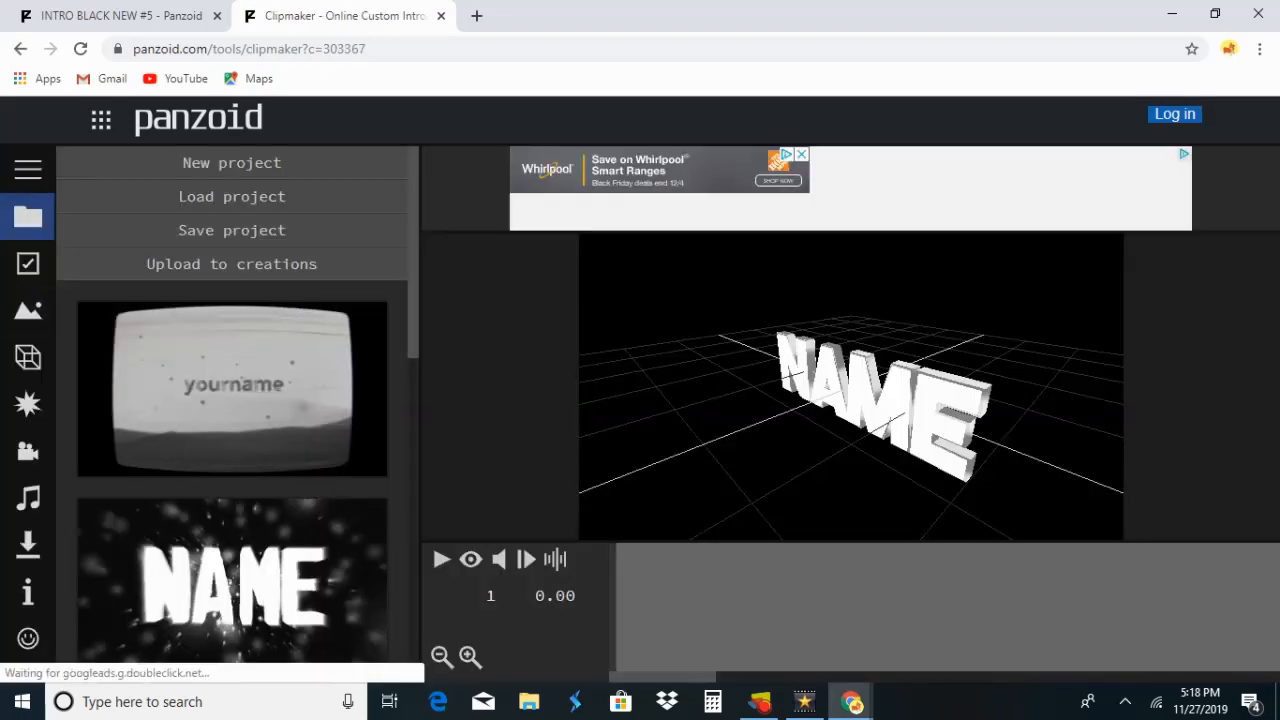
key(space)
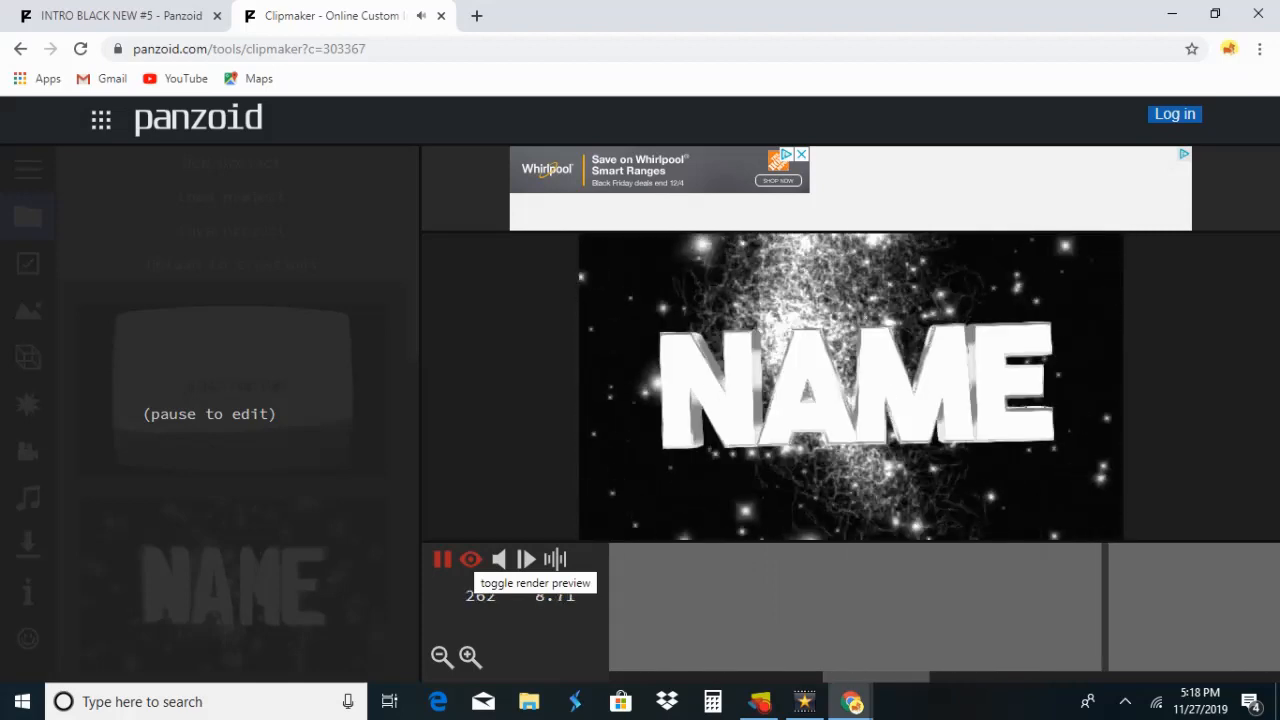
key(space)
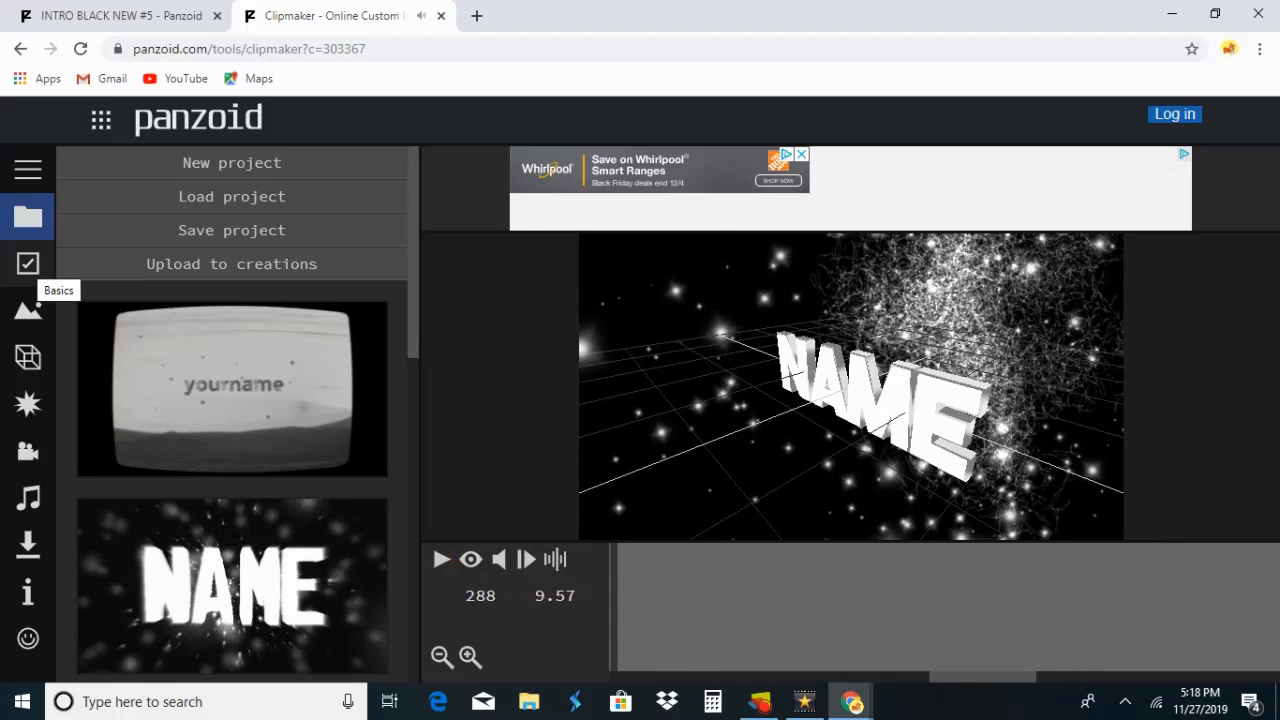
Set the video length to 10 seconds in the basic settings
click(27, 263)
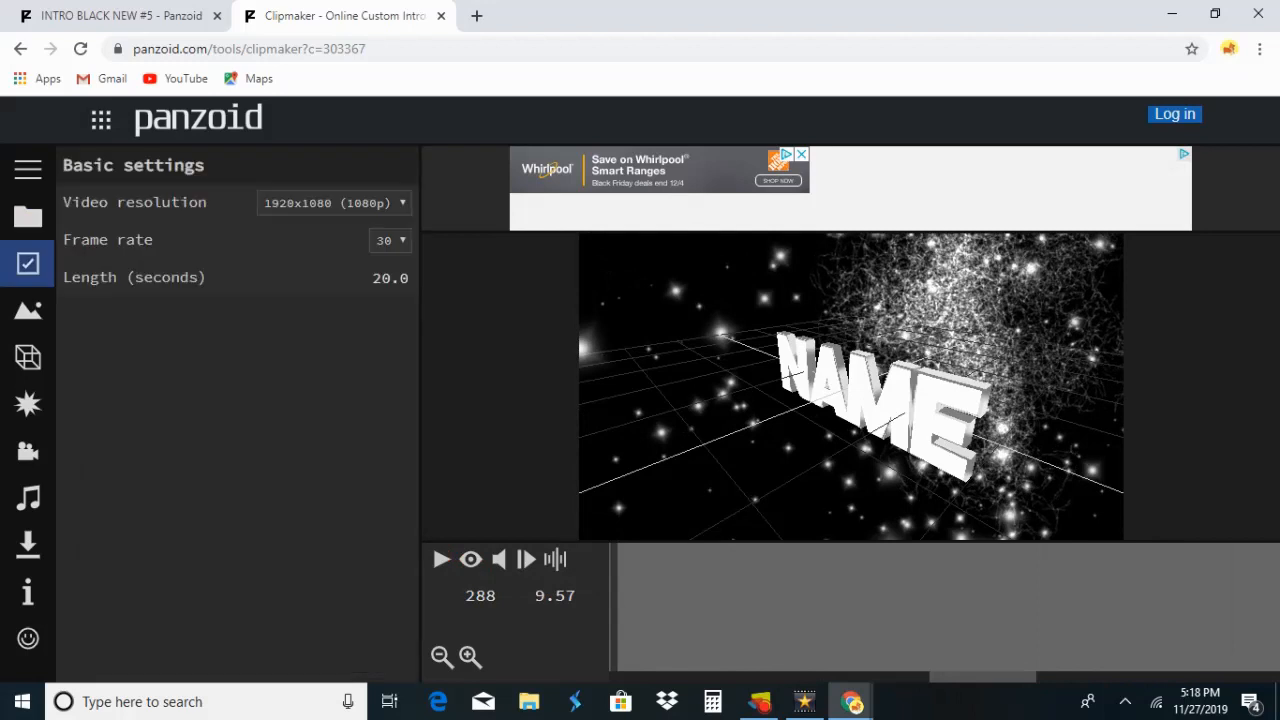
click(390, 277)
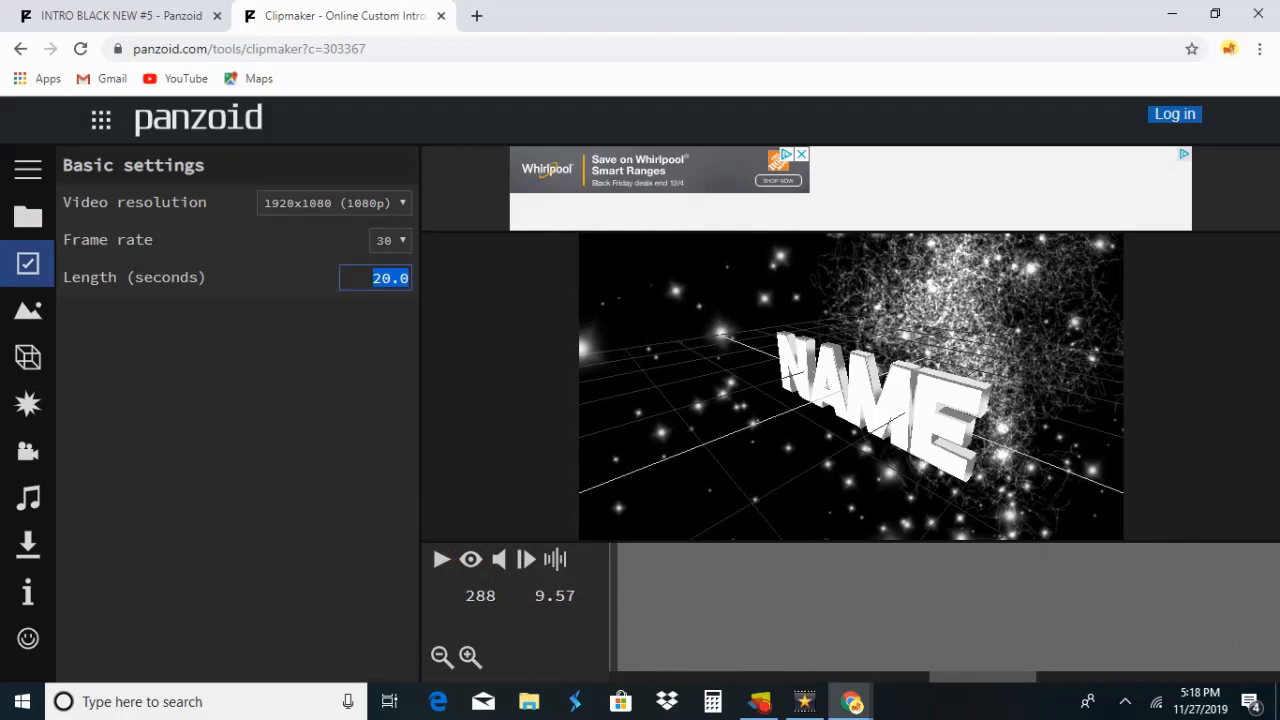
click(404, 278)
key(BackSpace)
key(BackSpace)
key(BackSpace)
text(1)
key(Return)
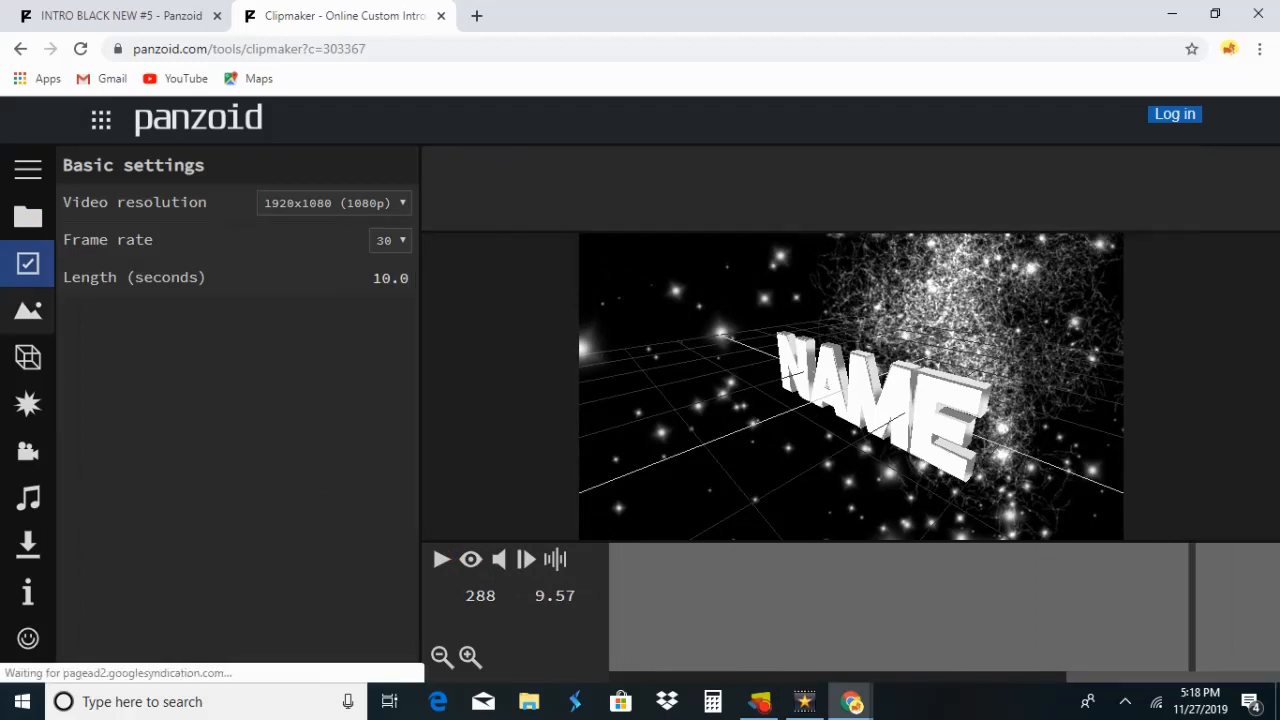
Change the first 3D text object in the Name group to "V8 vlogs3"
click(28, 357)
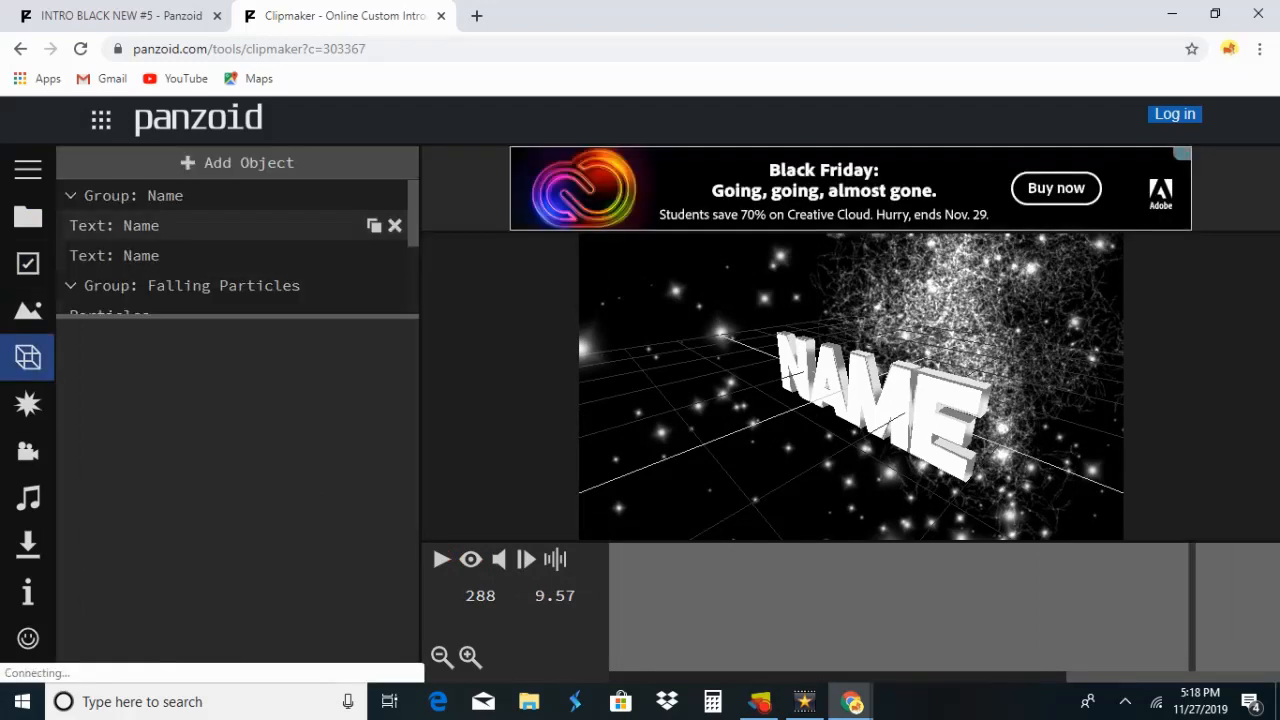
click(114, 225)
click(98, 381)
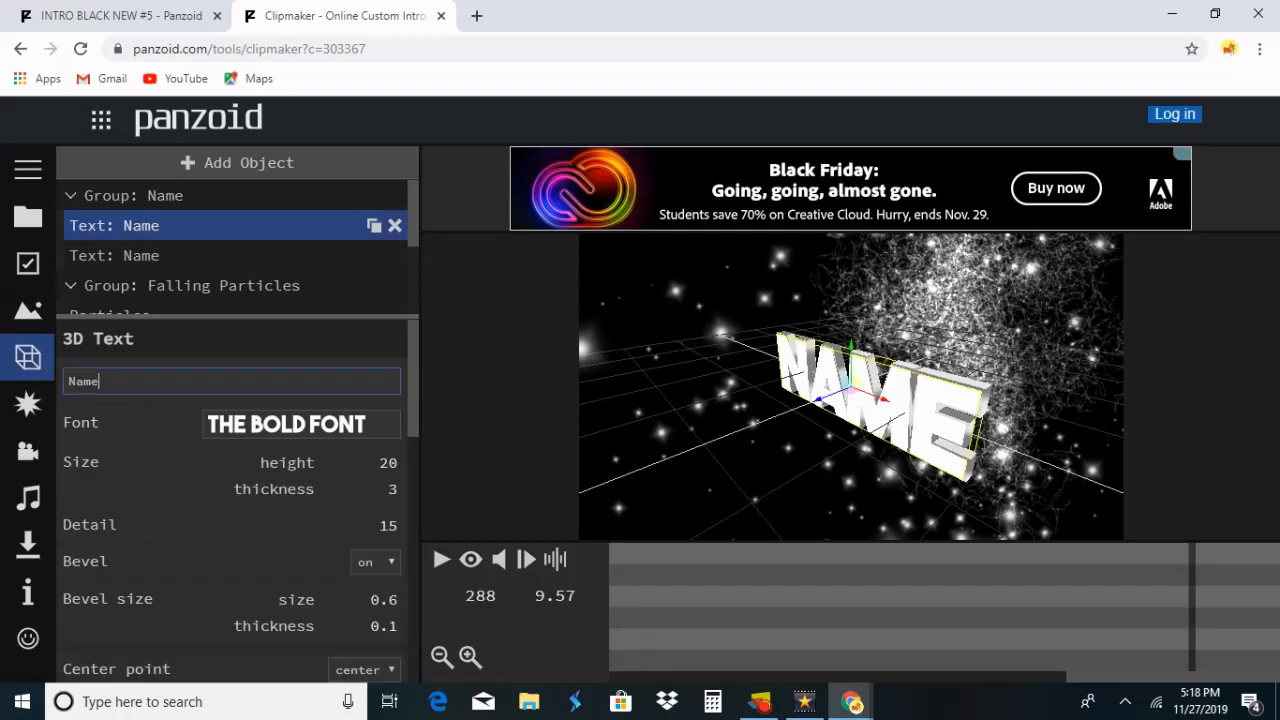
key(BackSpace)
key(BackSpace)
text(V8 vlogs3)
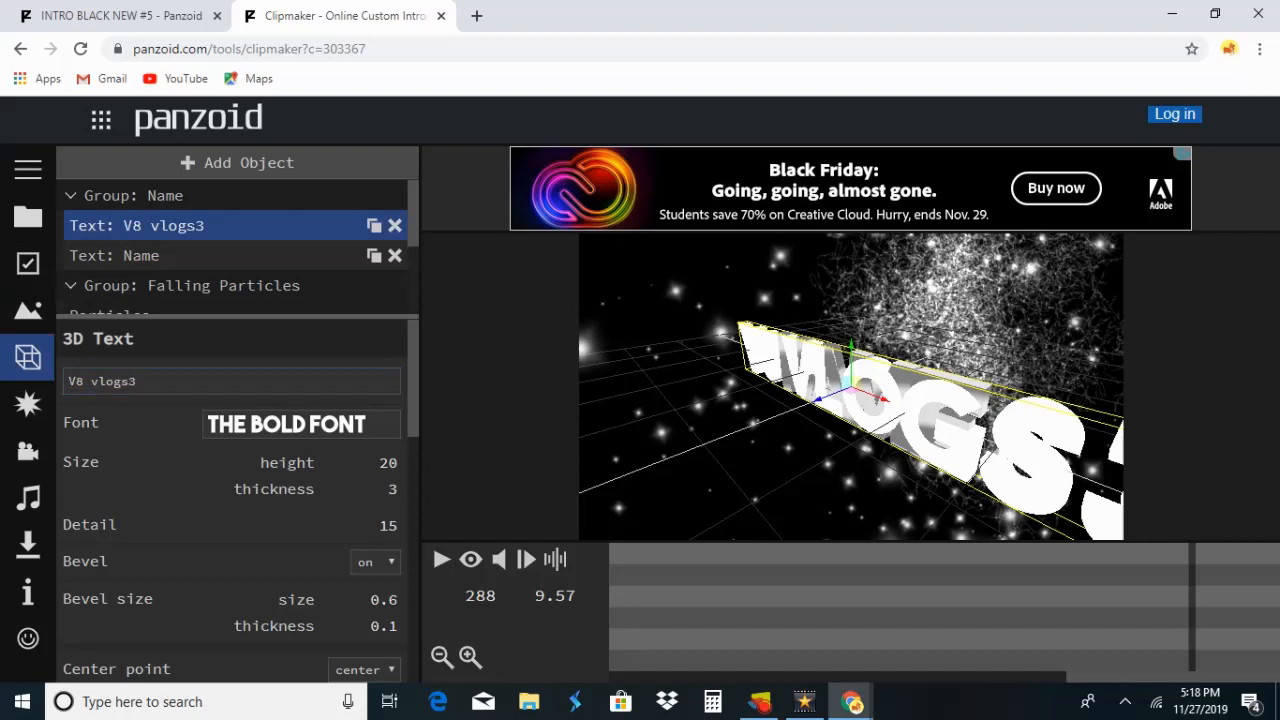
Change the second 3D text object in the Name group to "V8 vlogs3"
click(140, 255)
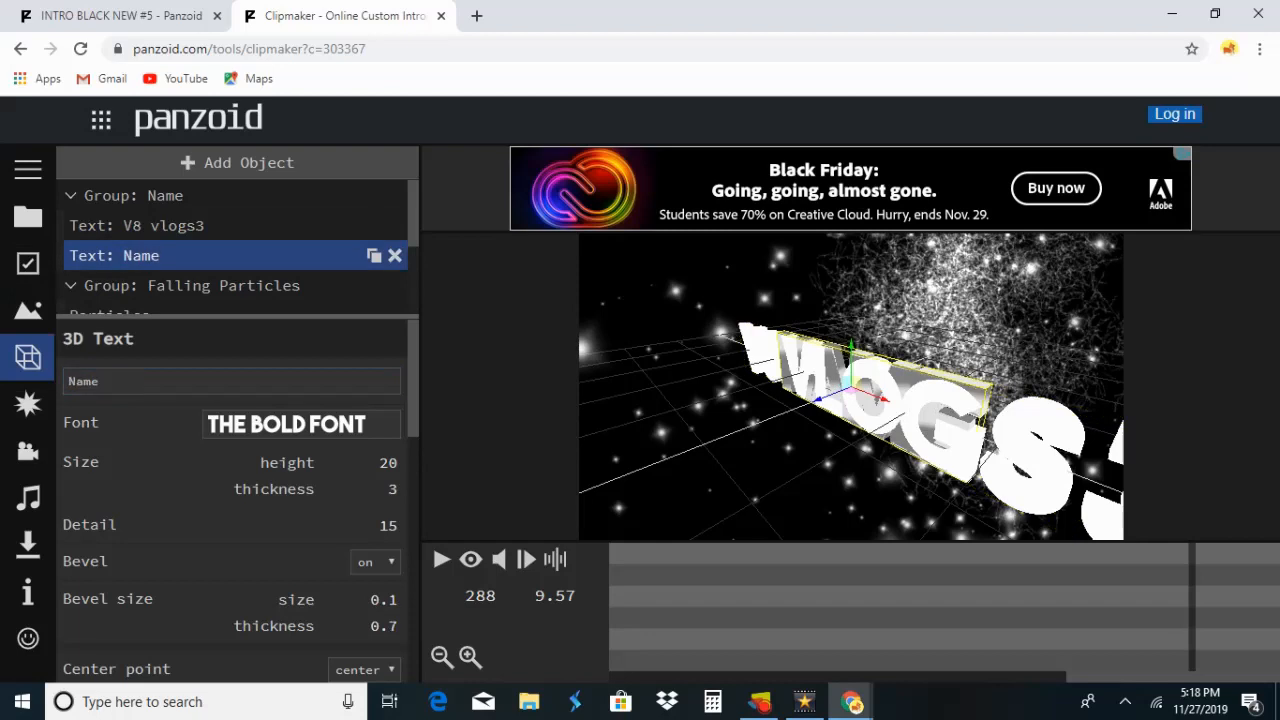
key(BackSpace)
key(BackSpace)
key(BackSpace)
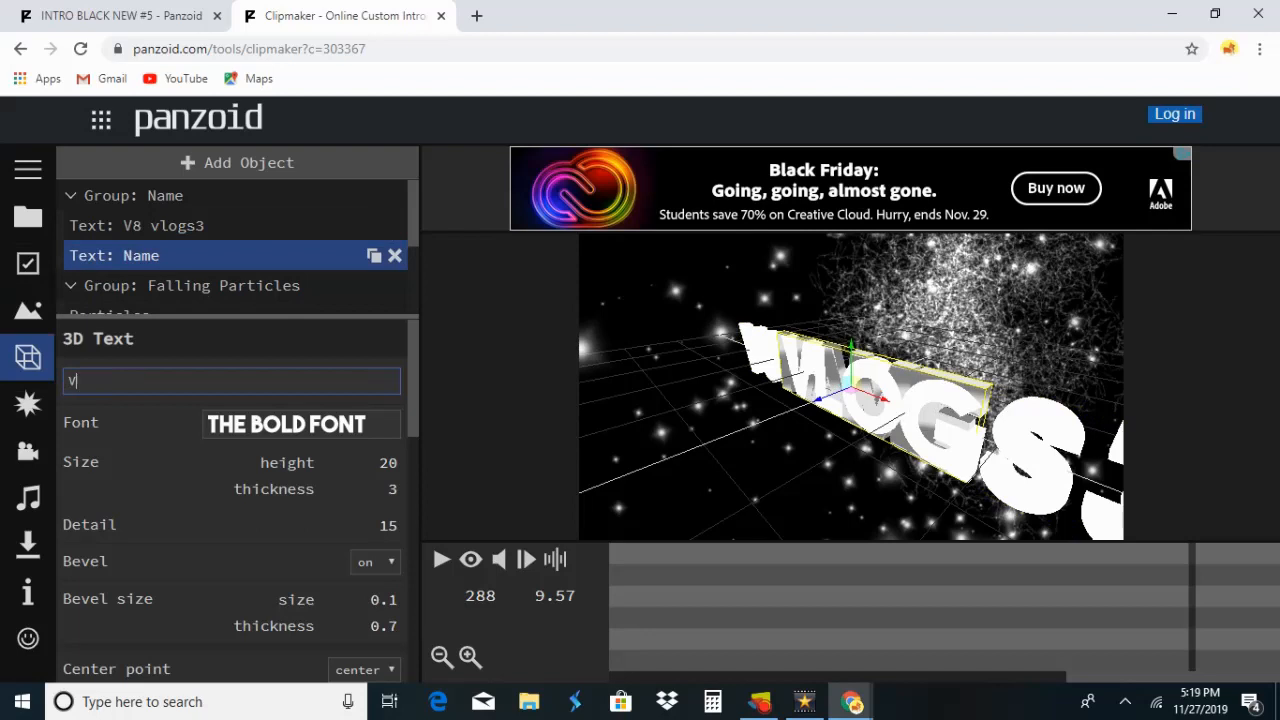
text(V8 vlo)
key(Return)
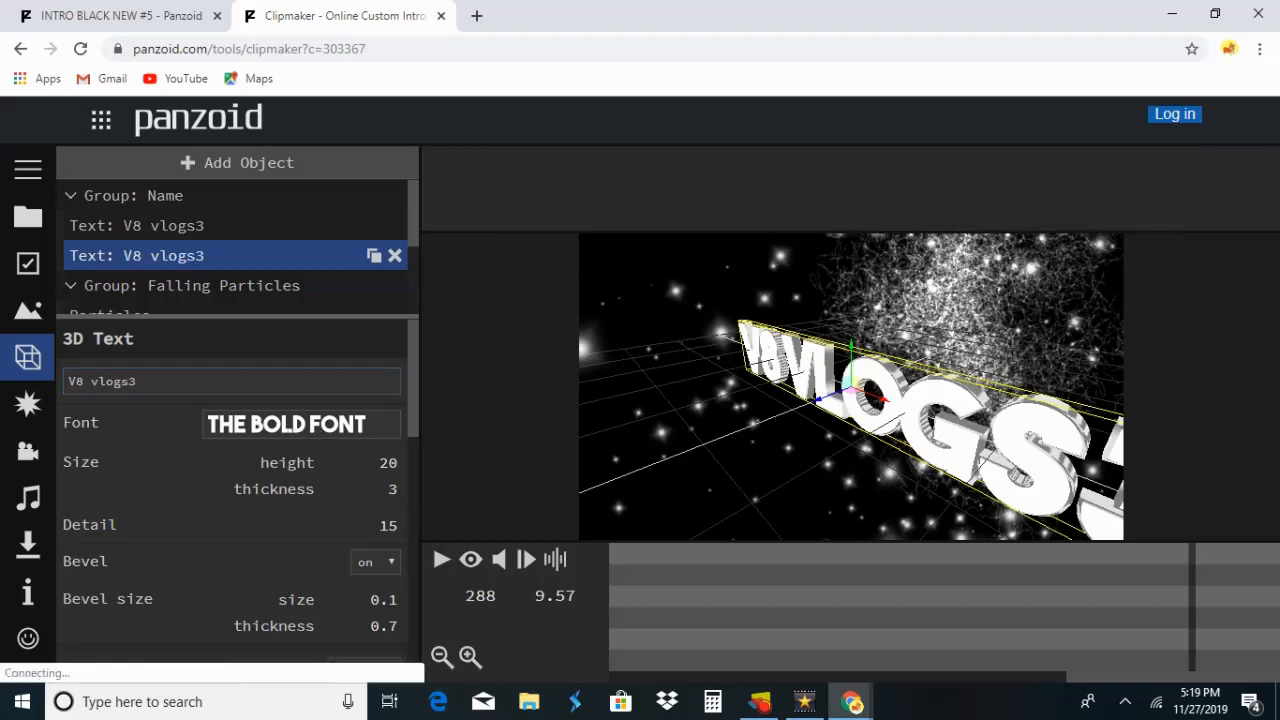
Set the height of the second "V8 vlogs3" text object to 30
click(388, 462)
key(BackSpace)
text(30)
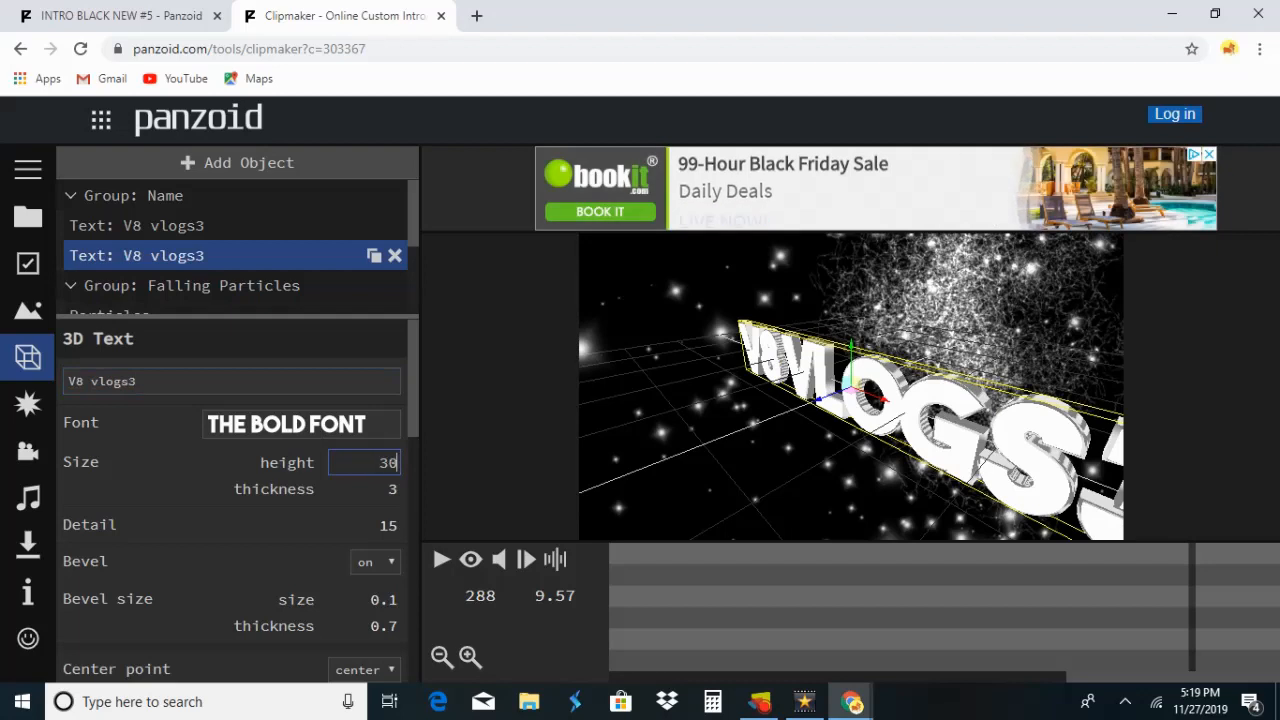
key(Return)
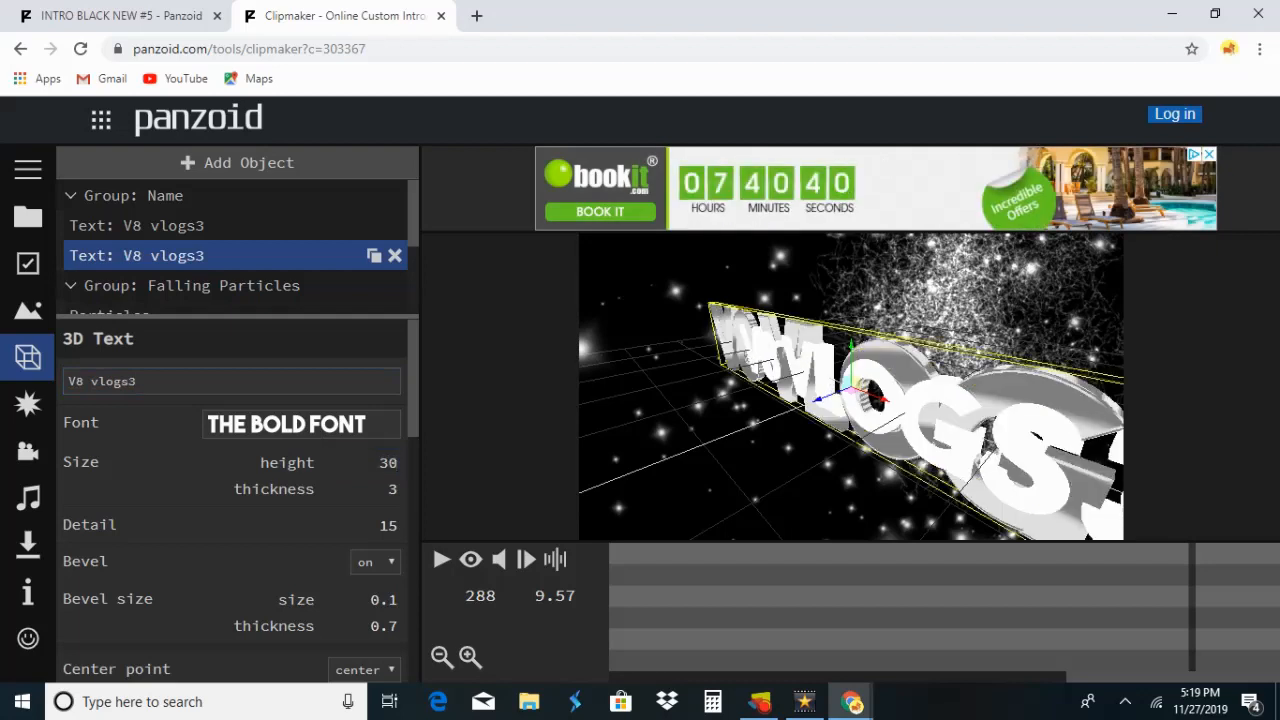
Set the second "V8 vlogs3" text object's thickness to 4 and its font to Permanent Mark
click(388, 489)
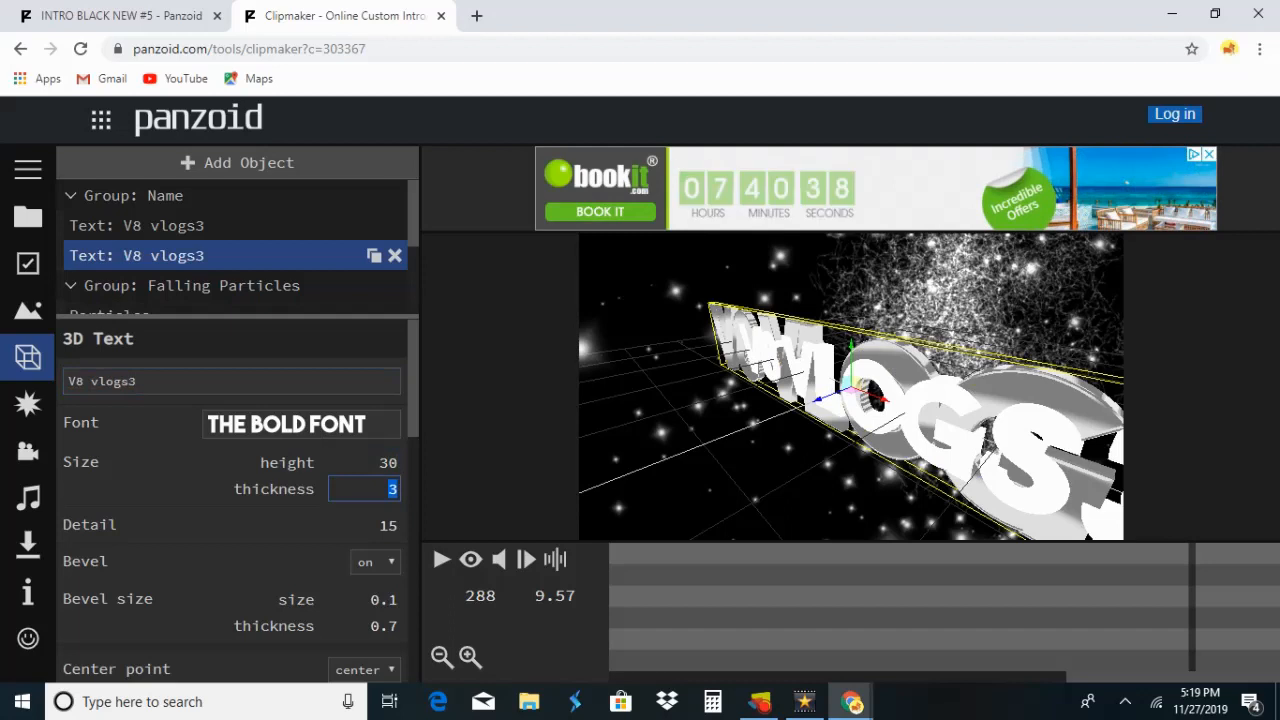
key(BackSpace)
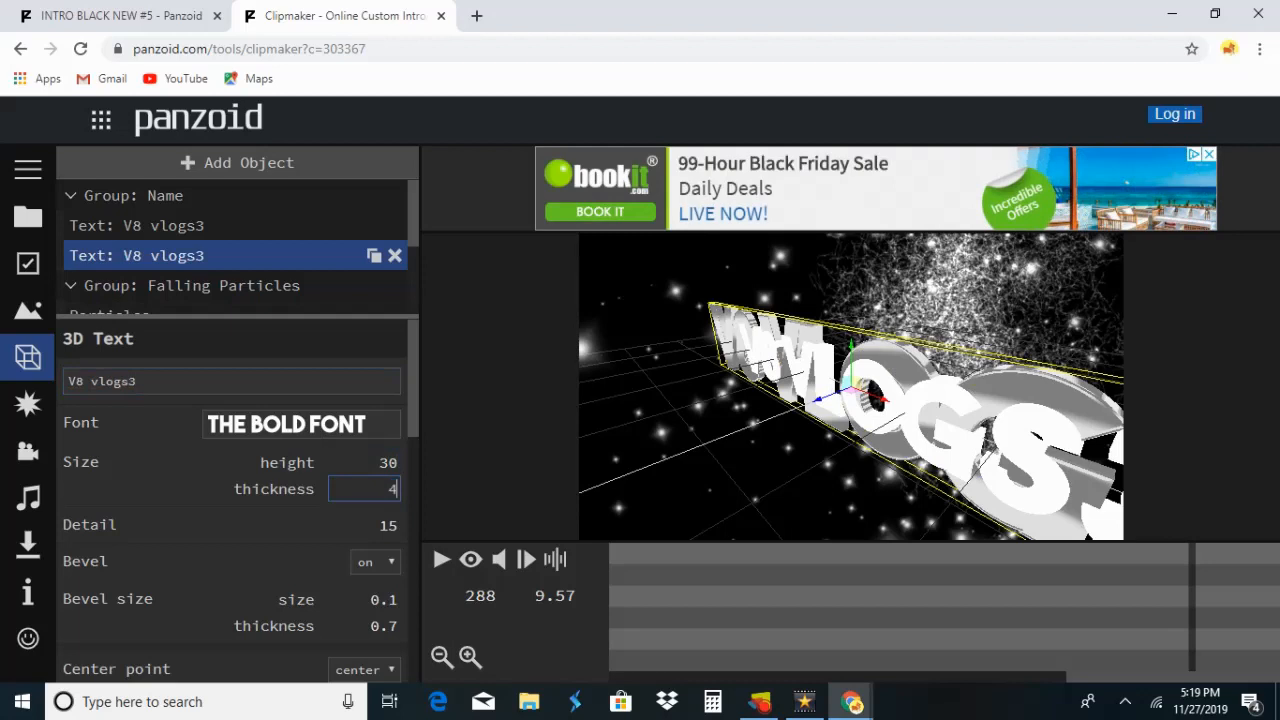
key(Return)
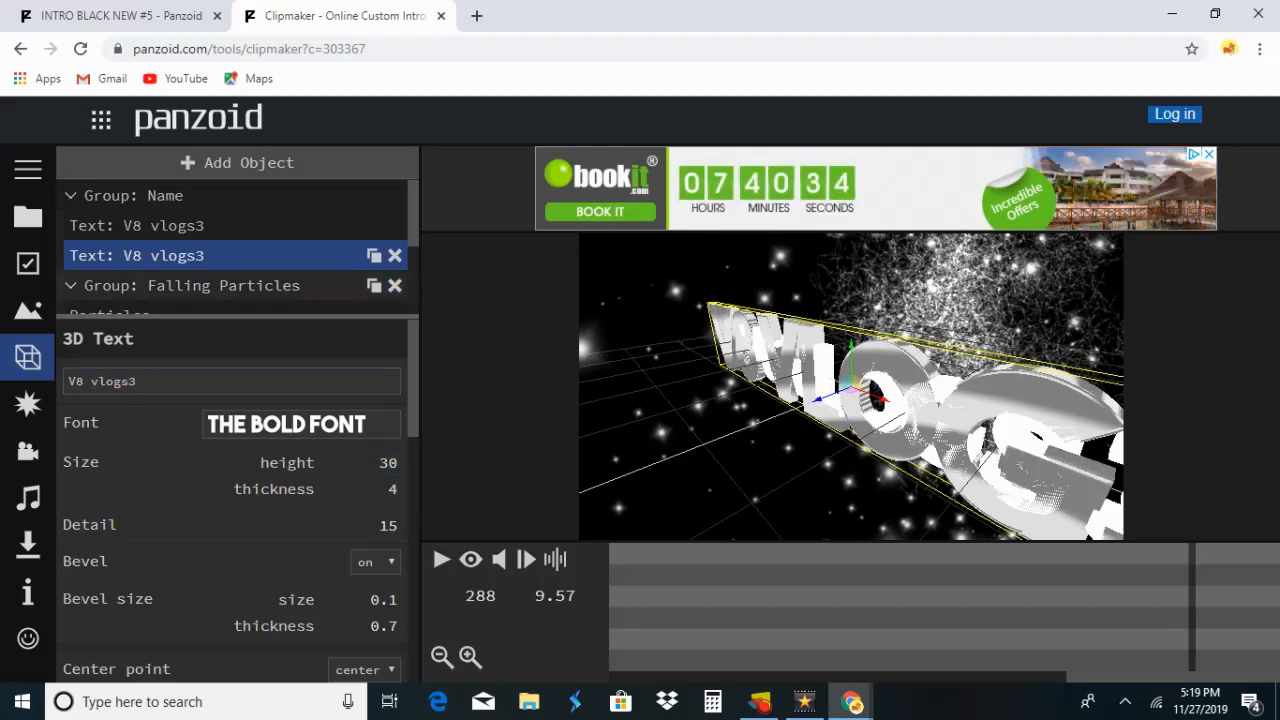
click(301, 424)
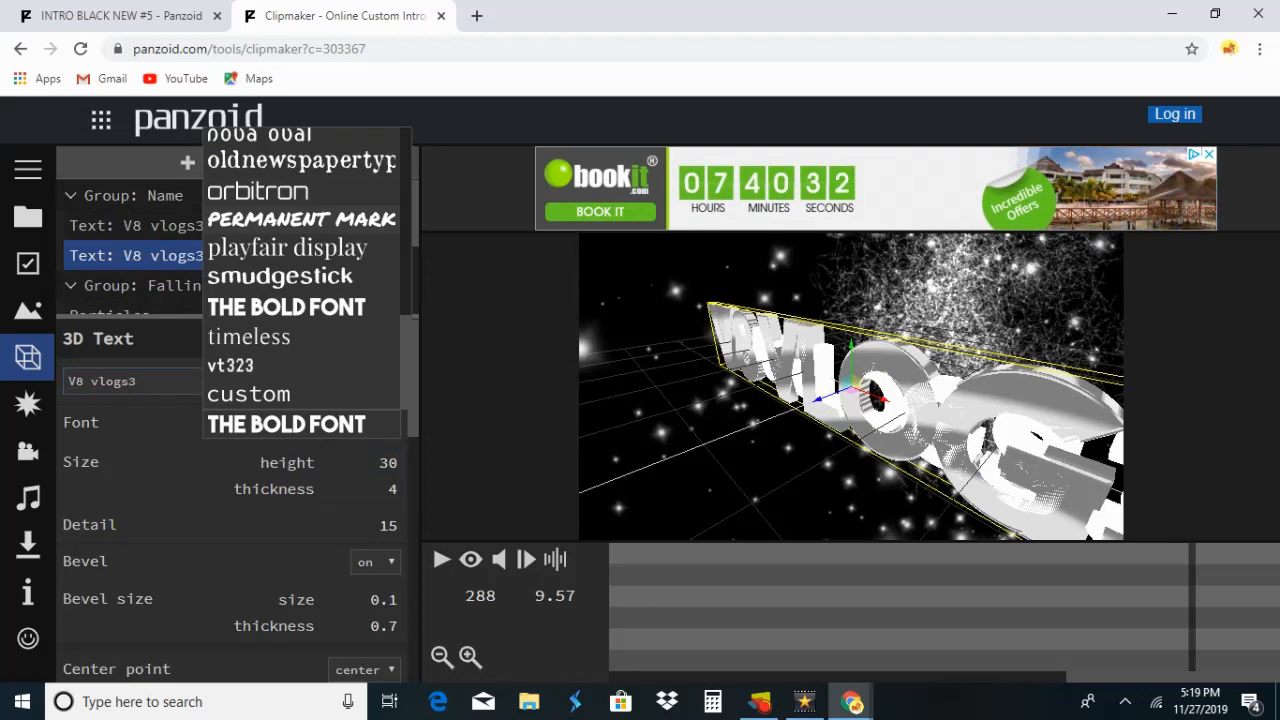
click(301, 219)
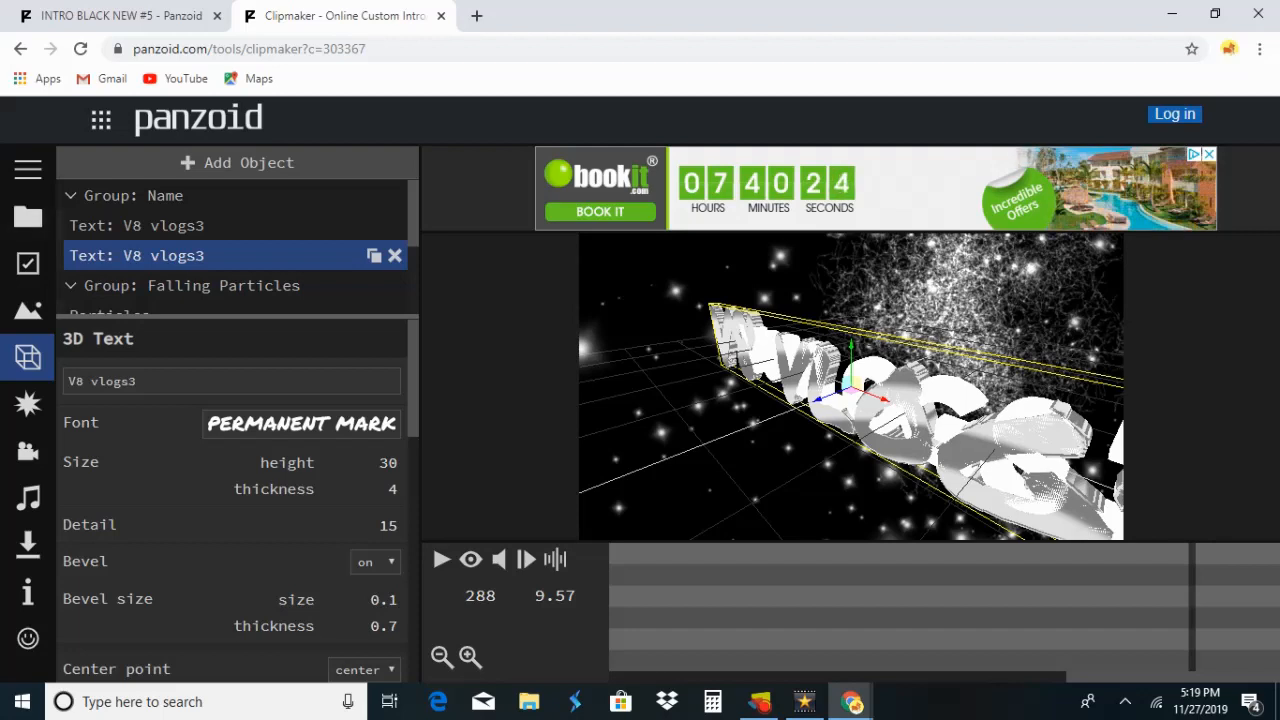
Play the edited intro with the render preview on to check the new text
click(27, 216)
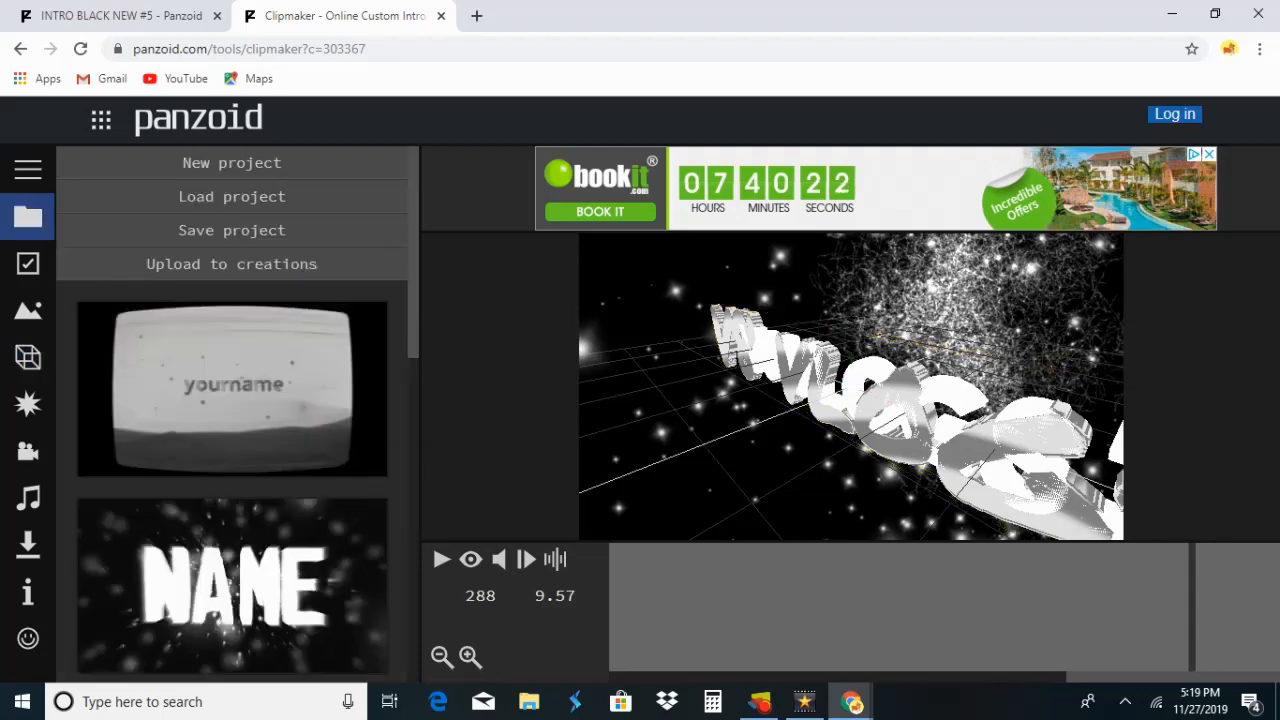
click(470, 559)
key(space)
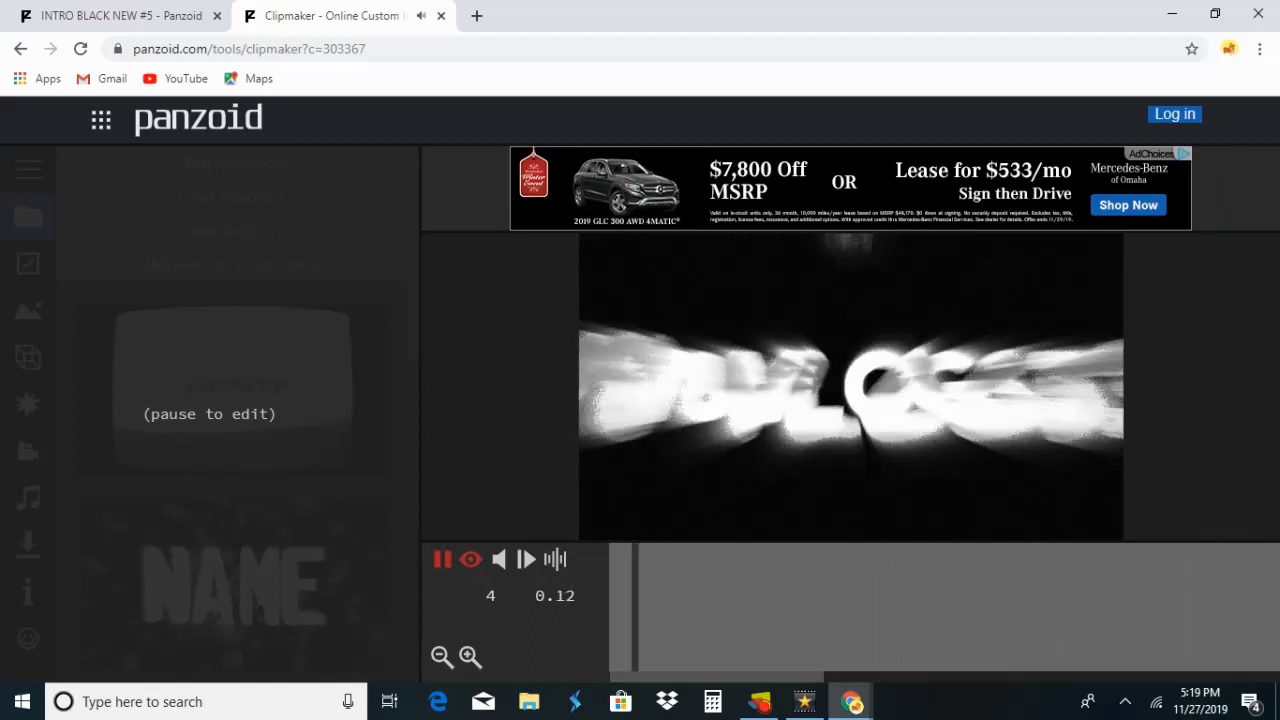
key(space)
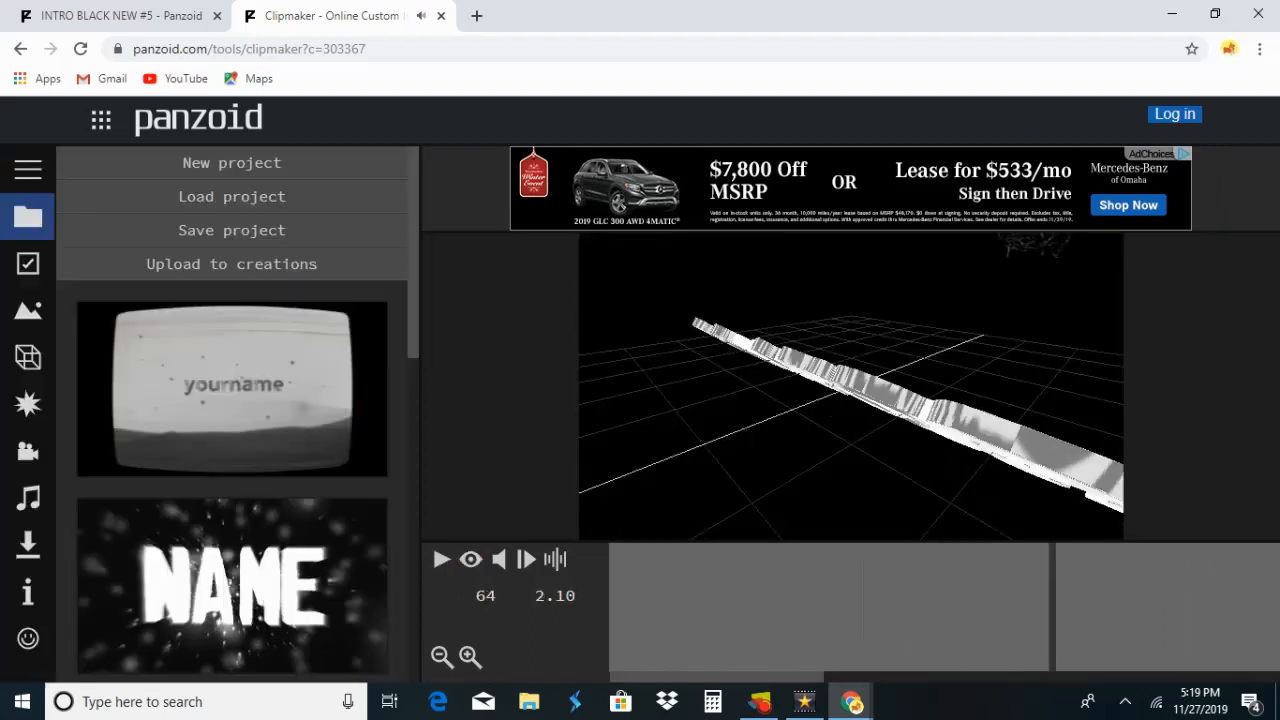
Start rendering the intro video for download in balanced mode with the .mkv (vp8/opus) format
click(28, 545)
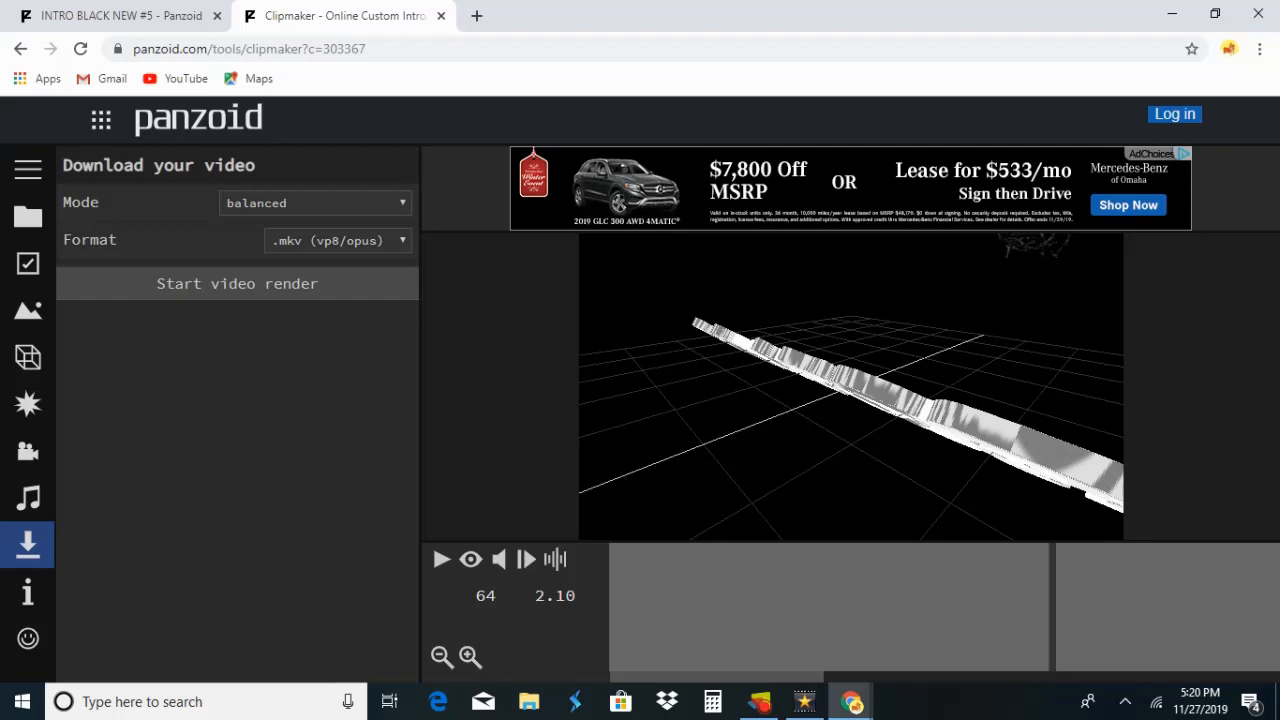
click(237, 283)
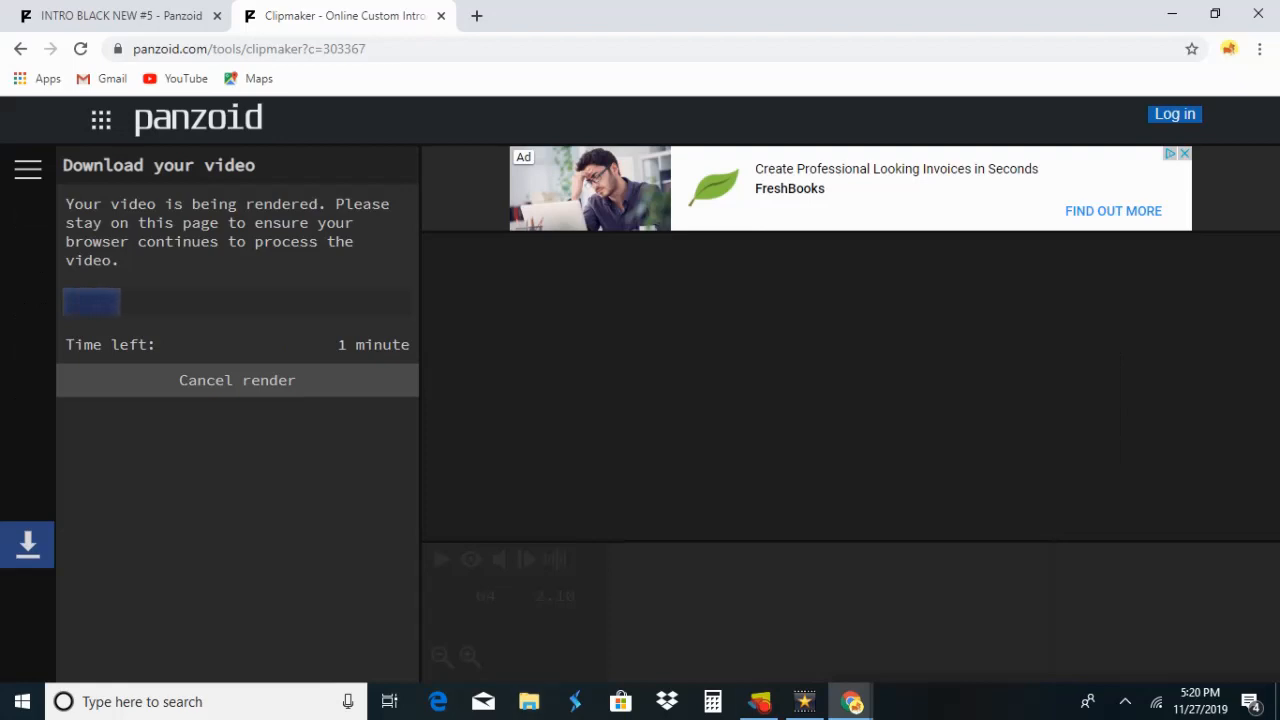
Switch to VideoPad and look through the folders of This PC for media files to add to the project
mouse_move(804, 701)
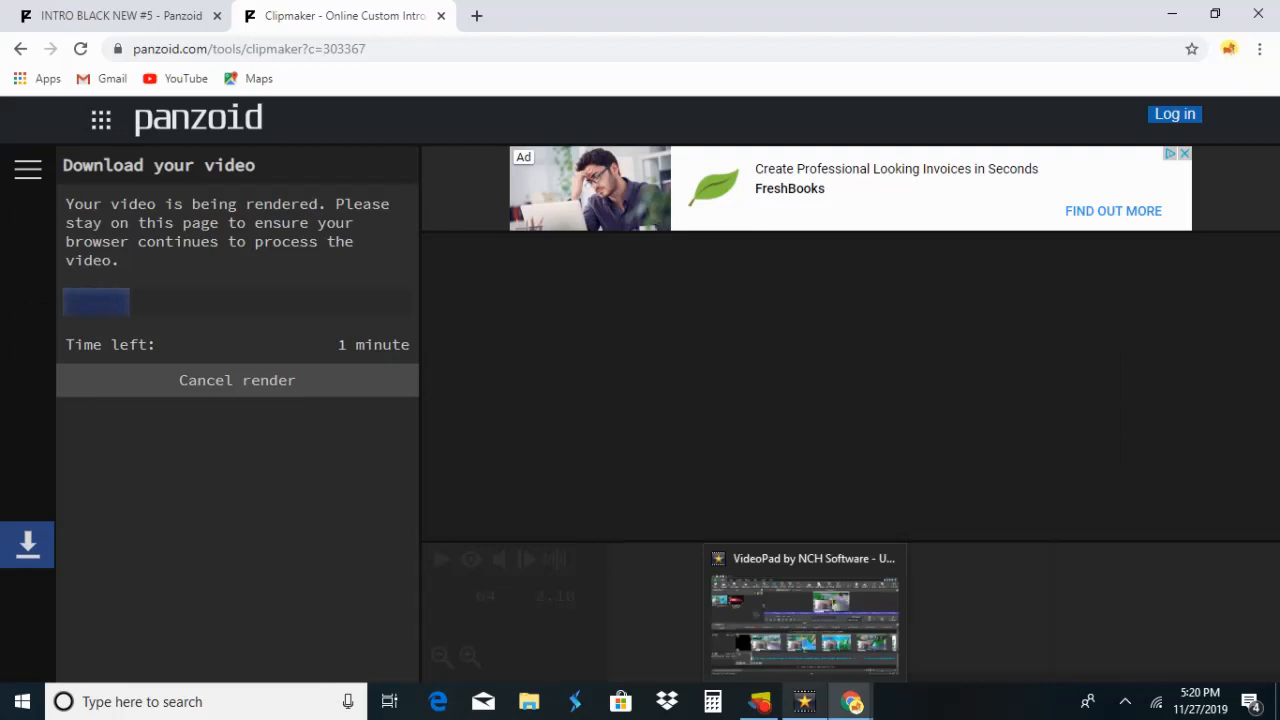
click(804, 620)
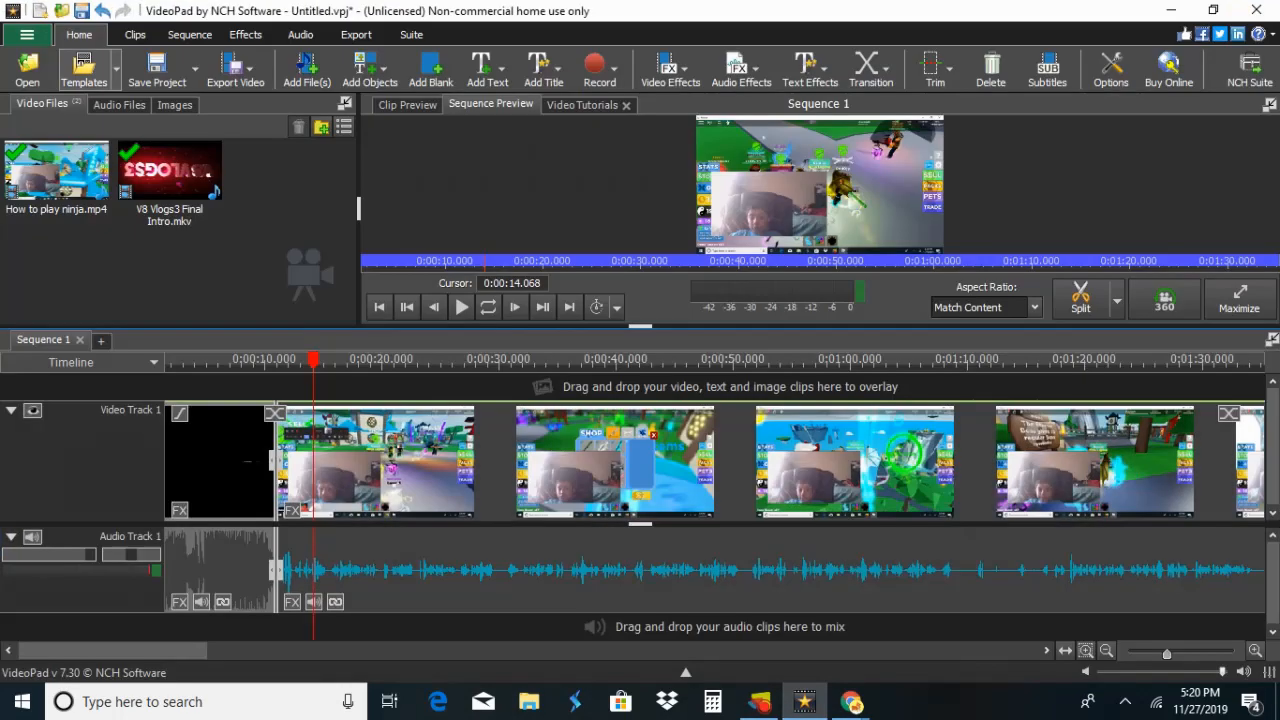
click(307, 68)
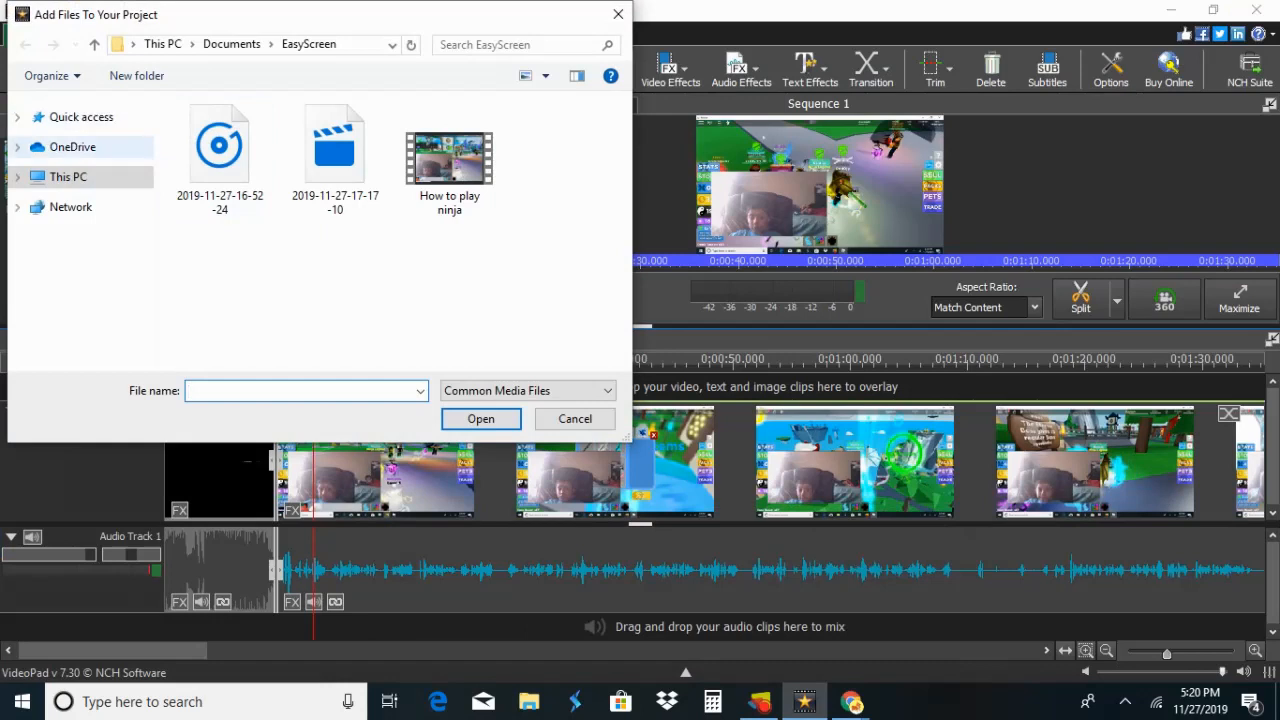
click(81, 117)
click(72, 147)
click(68, 176)
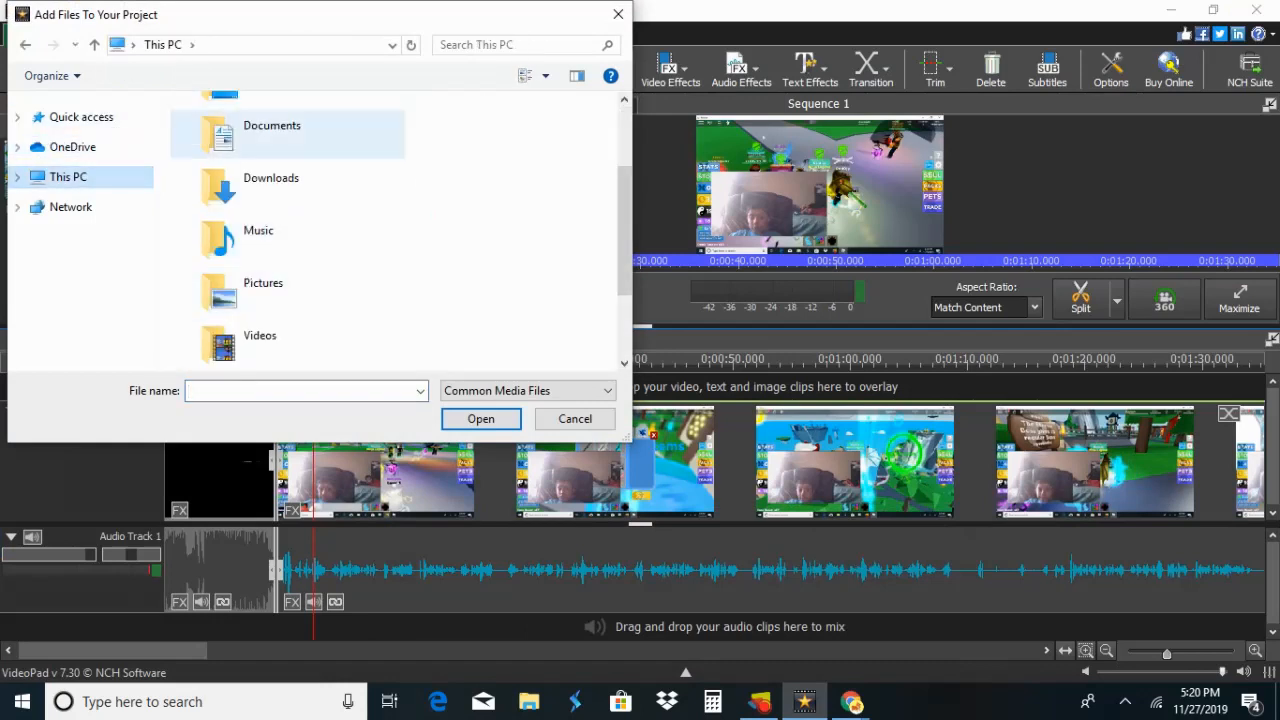
scroll(287, 240, down, 2)
scroll(287, 230, up, 1)
scroll(287, 220, up, 1)
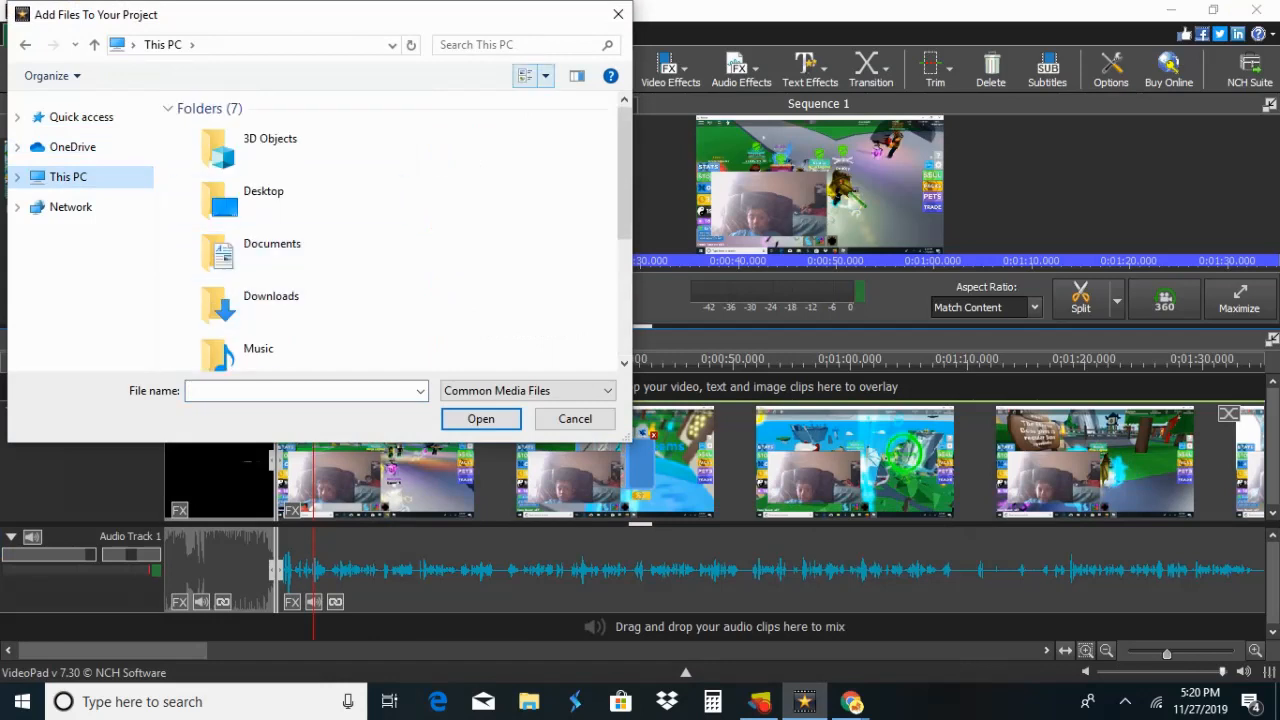
click(618, 14)
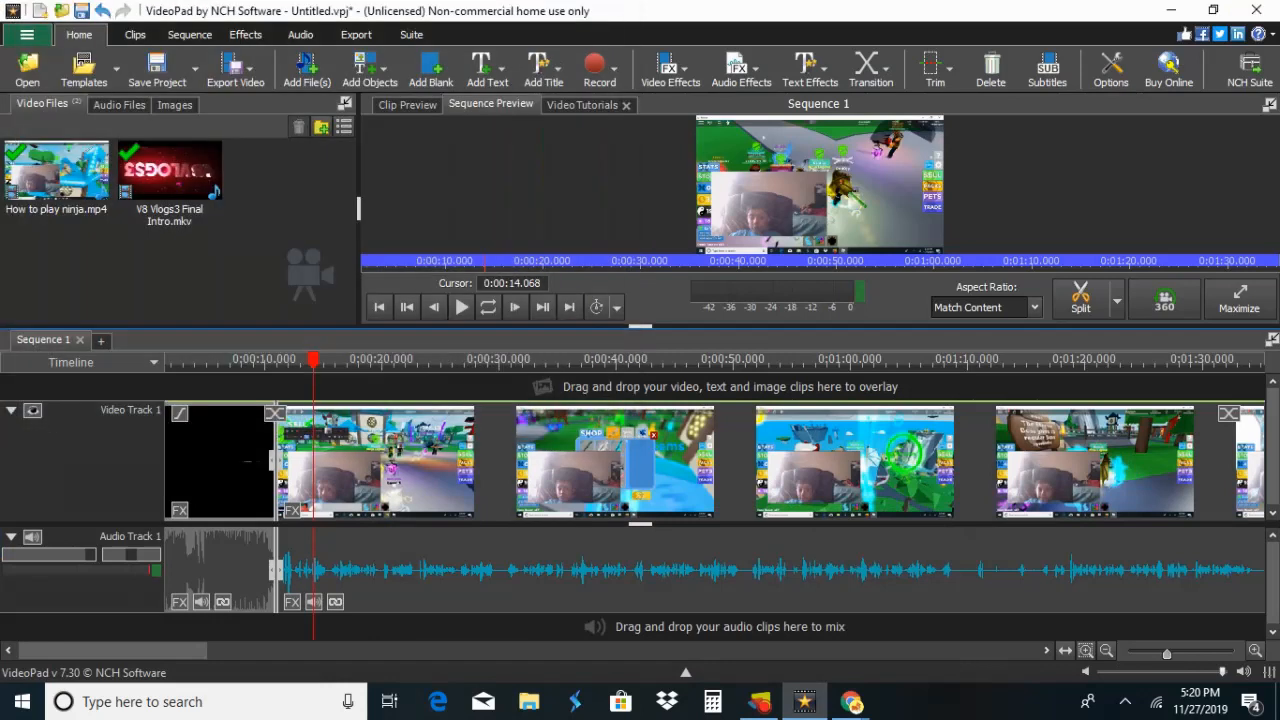
Return the playhead to the sequence start and view V8 Vlogs3 Final Intro.mkv and How to play ninja.mp4 in the clip preview
drag(313, 359, 165, 359)
drag(169, 172, 290, 440)
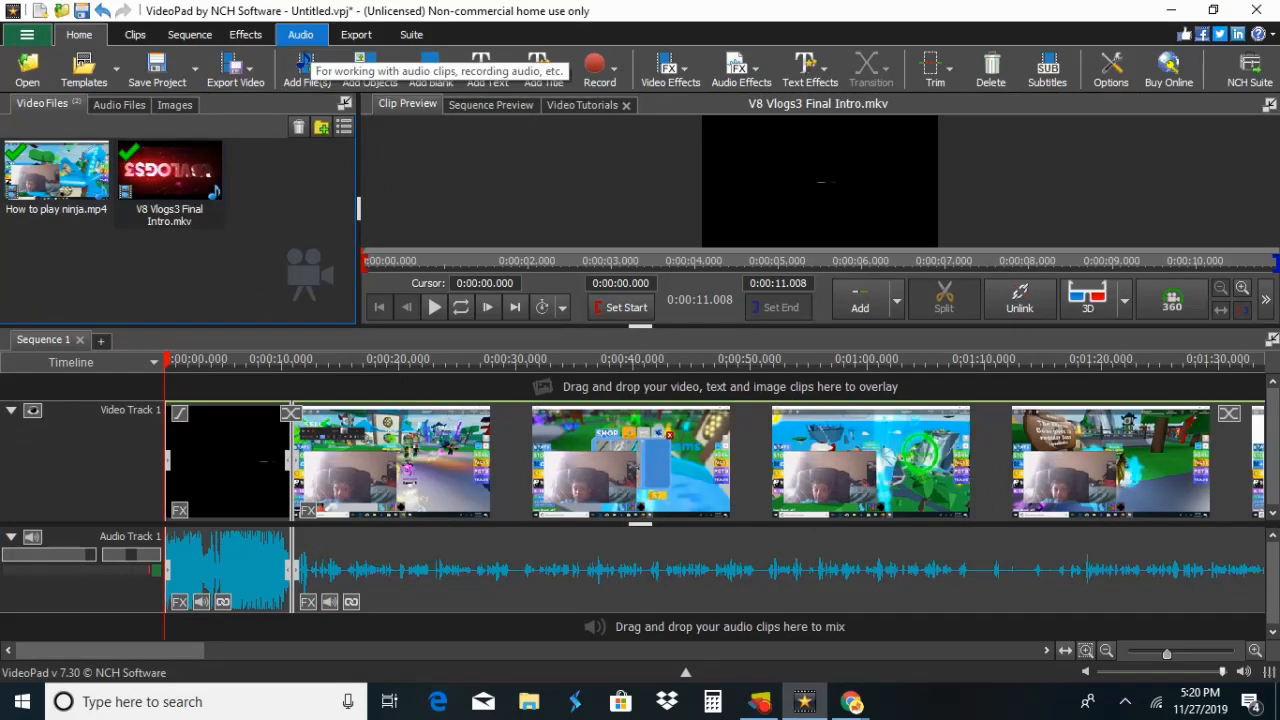
drag(55, 172, 590, 475)
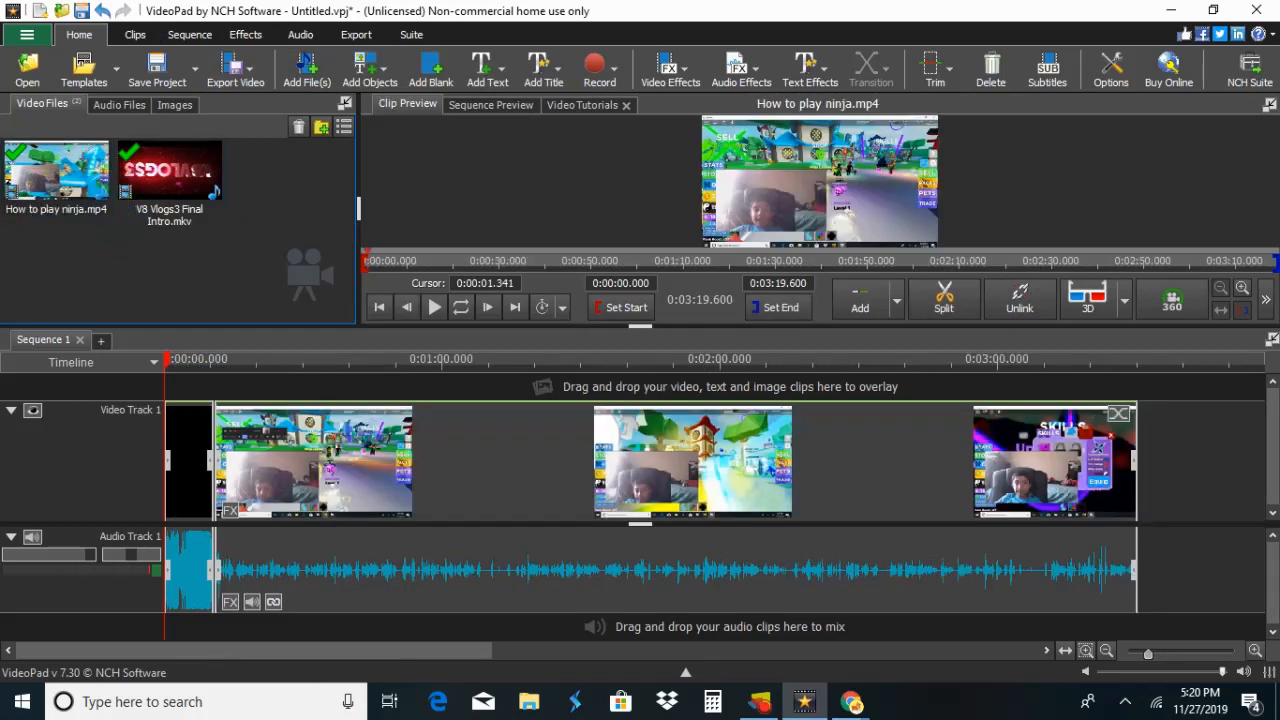
Play Sequence 1 from the start through the intro into the gameplay clip, pausing at about 14.6 seconds
click(435, 307)
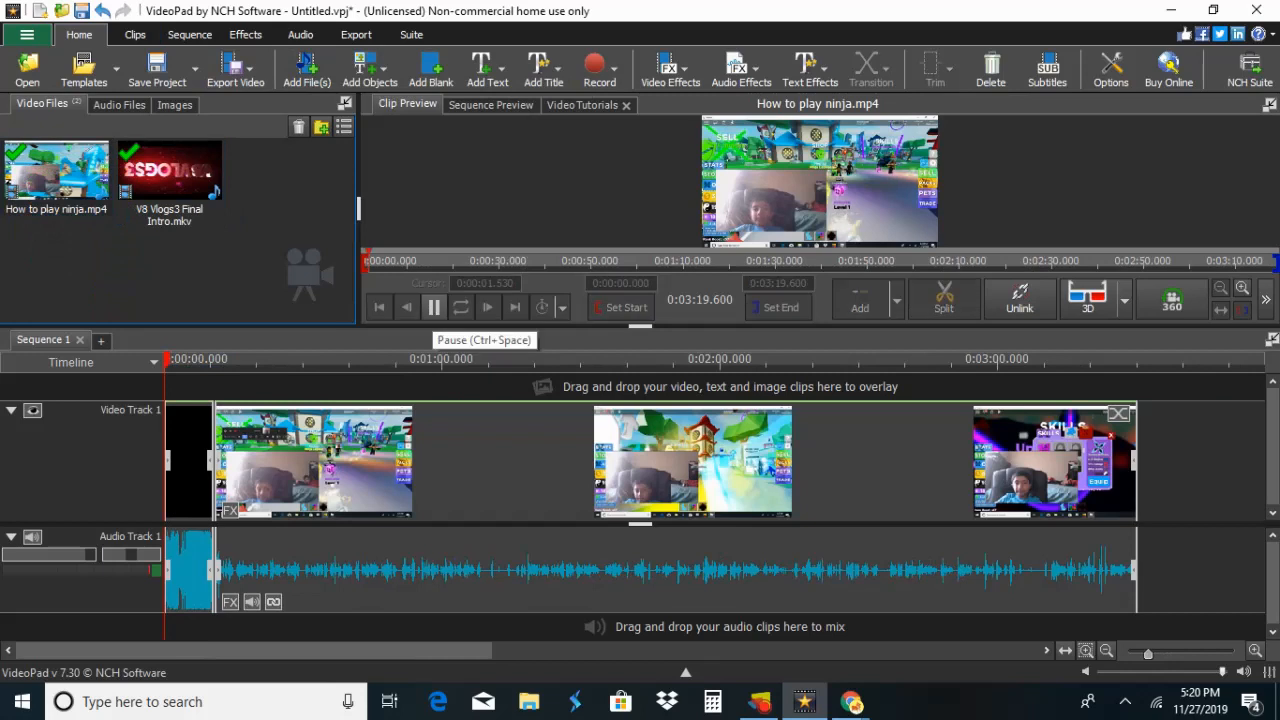
click(172, 366)
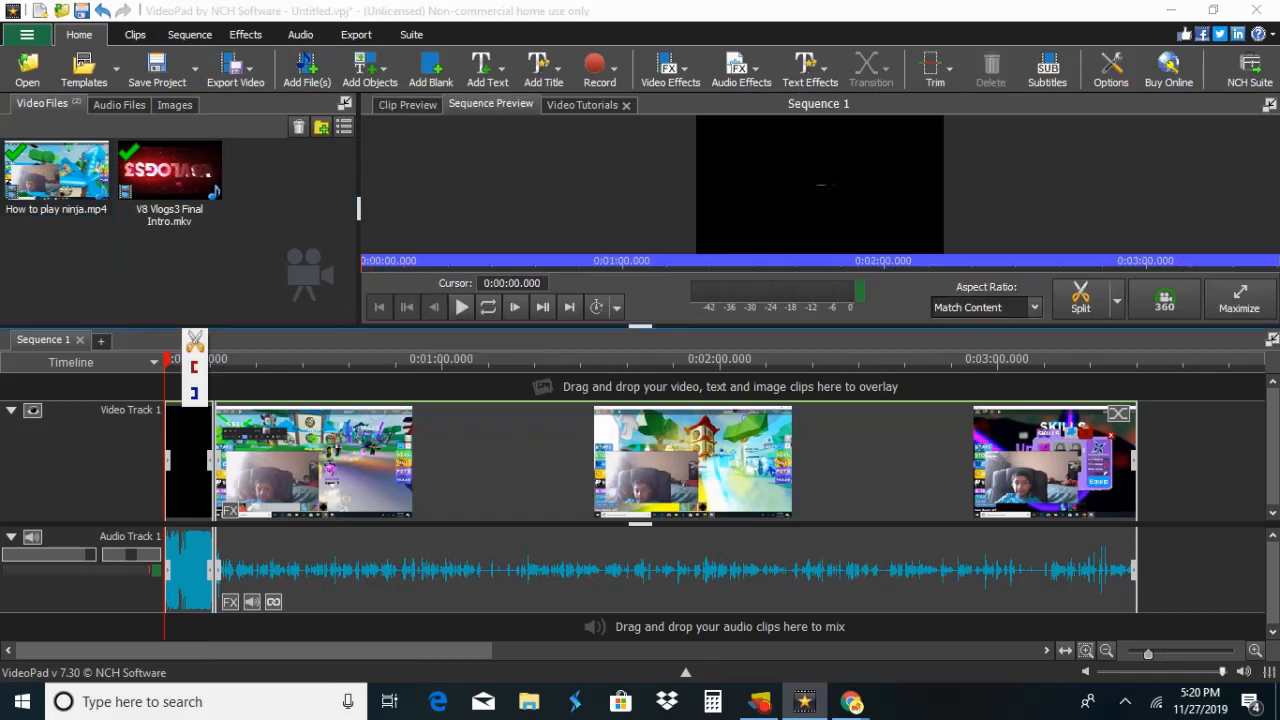
click(461, 307)
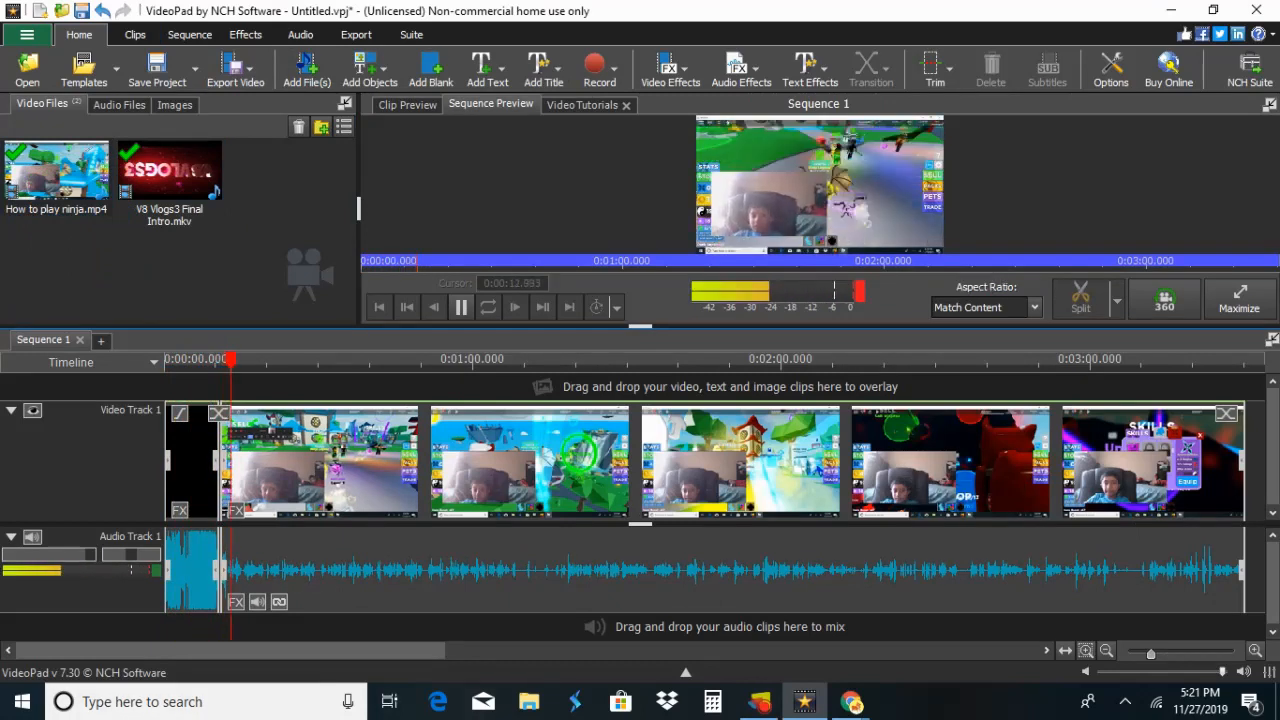
key(space)
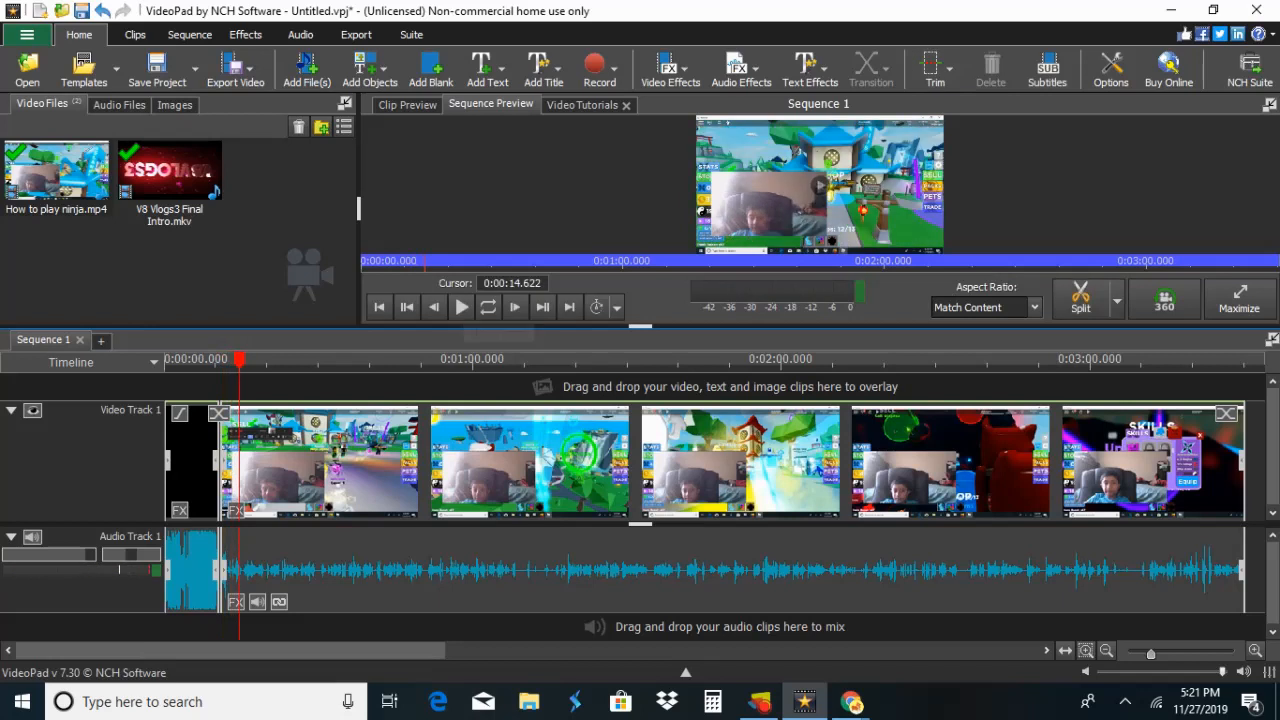